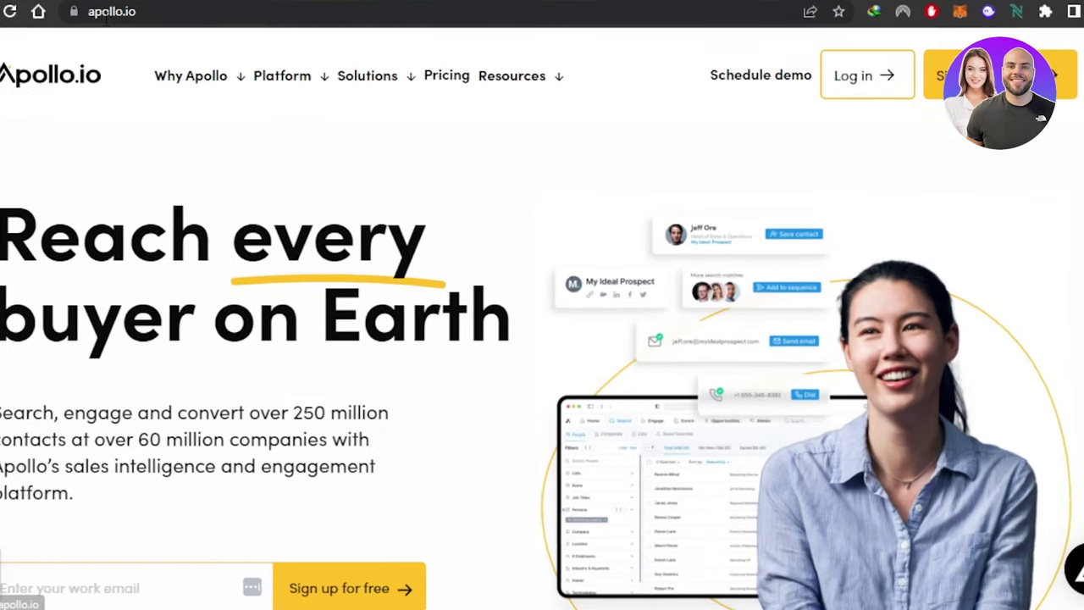
# Step: Sign up for Apollo.io with a Google account and allow Apollo access on Google's consent page
pyautogui.moveTo(229, 98)
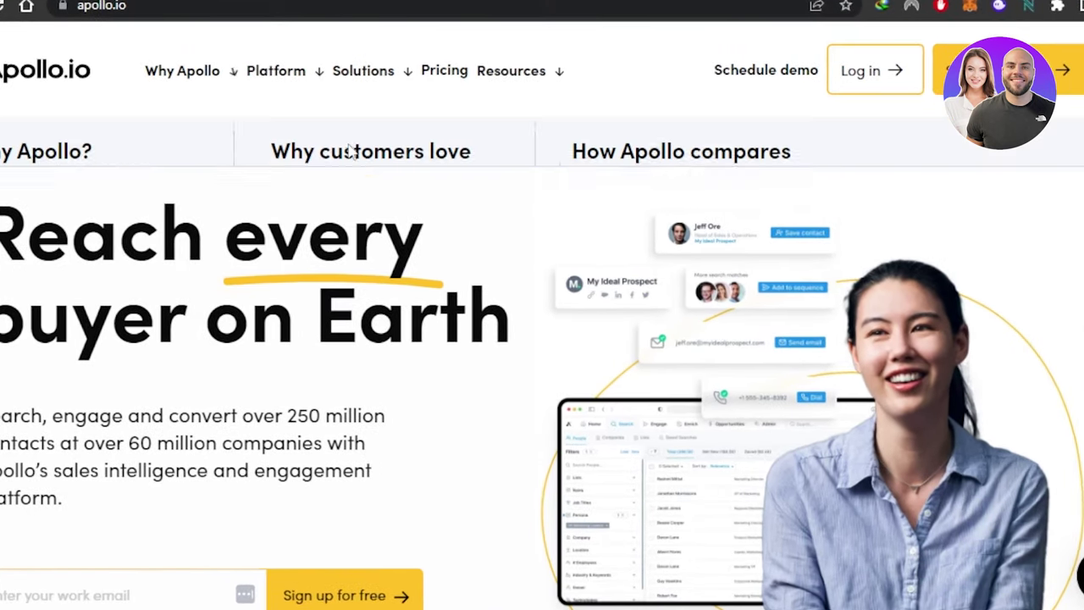
pyautogui.scroll(-5, 542, 339)
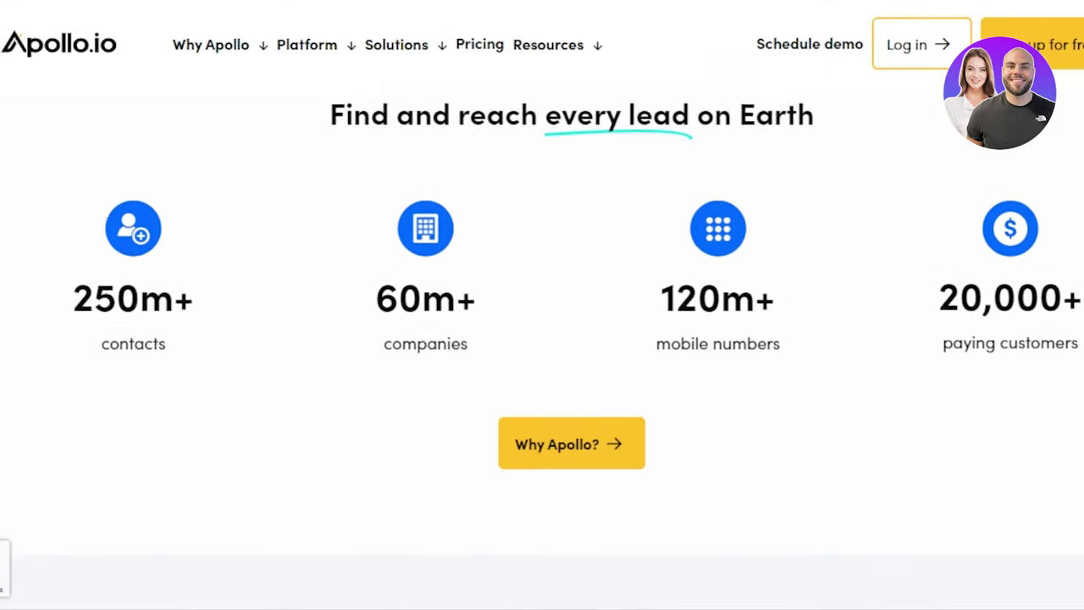
pyautogui.scroll(-10, 542, 339)
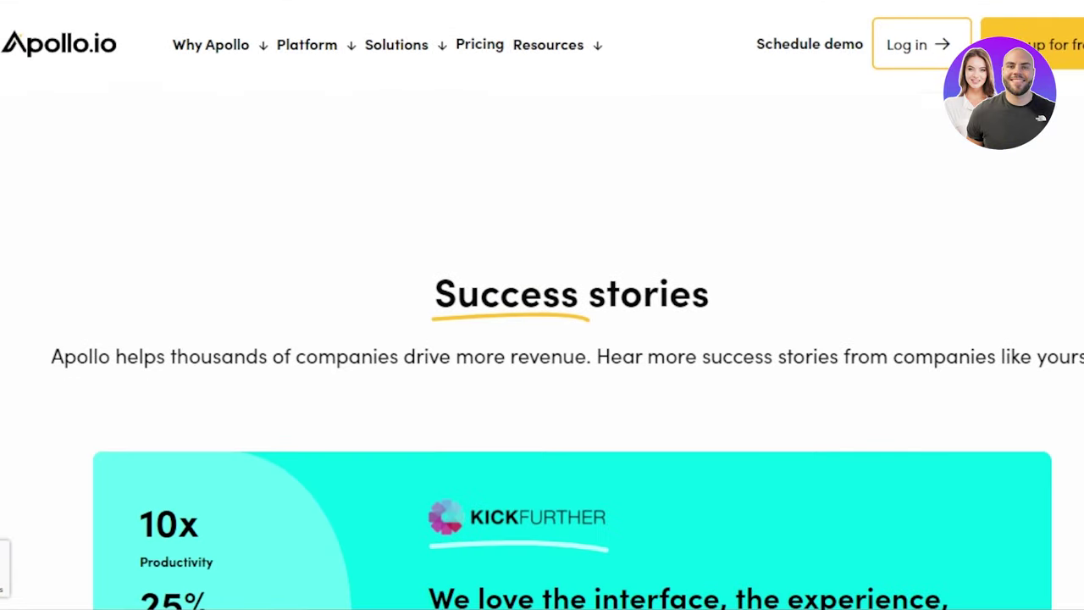
pyautogui.scroll(8, 542, 339)
pyautogui.scroll(5, 542, 339)
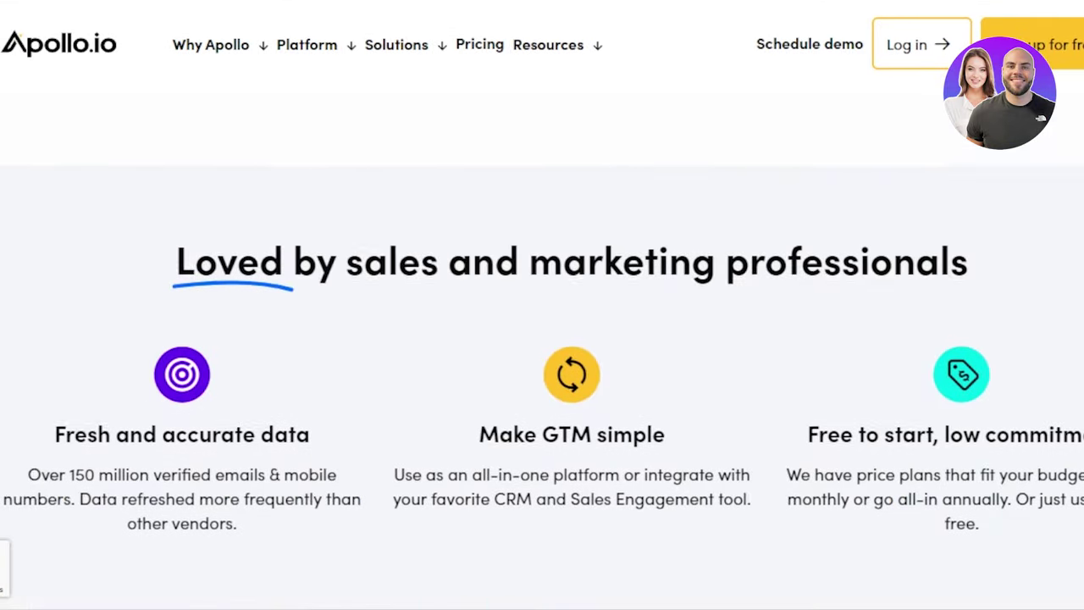
pyautogui.scroll(-15, 542, 338)
pyautogui.scroll(-10, 542, 339)
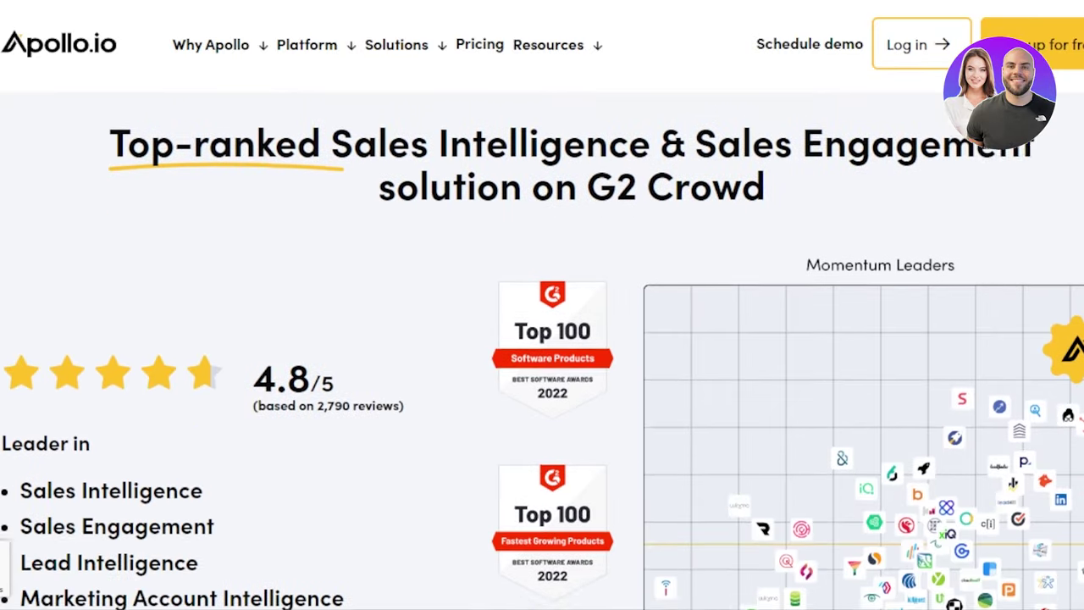
pyautogui.scroll(12, 543, 339)
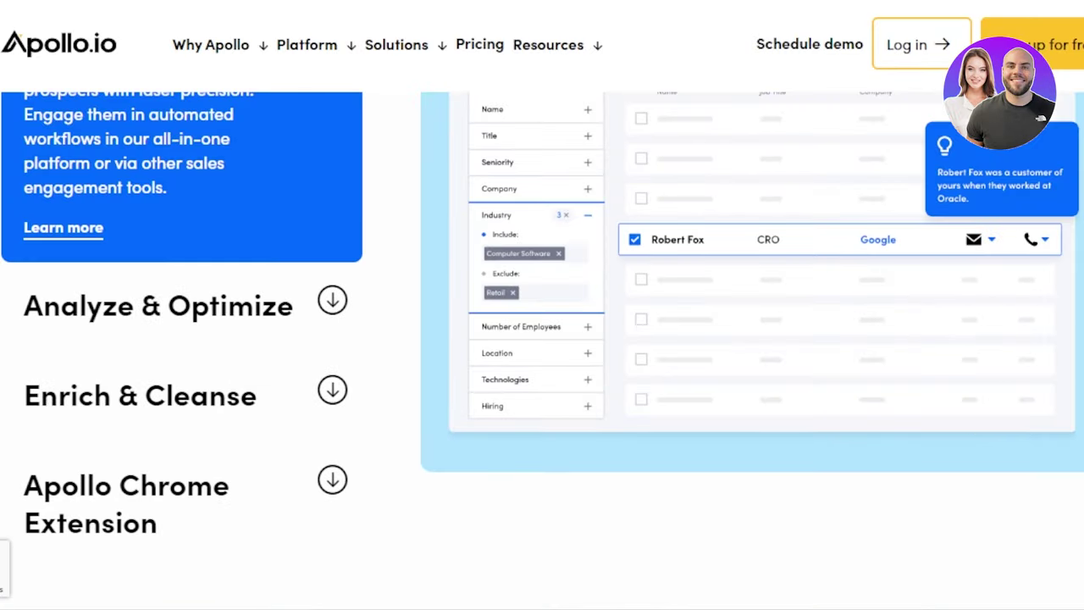
pyautogui.scroll(10, 542, 339)
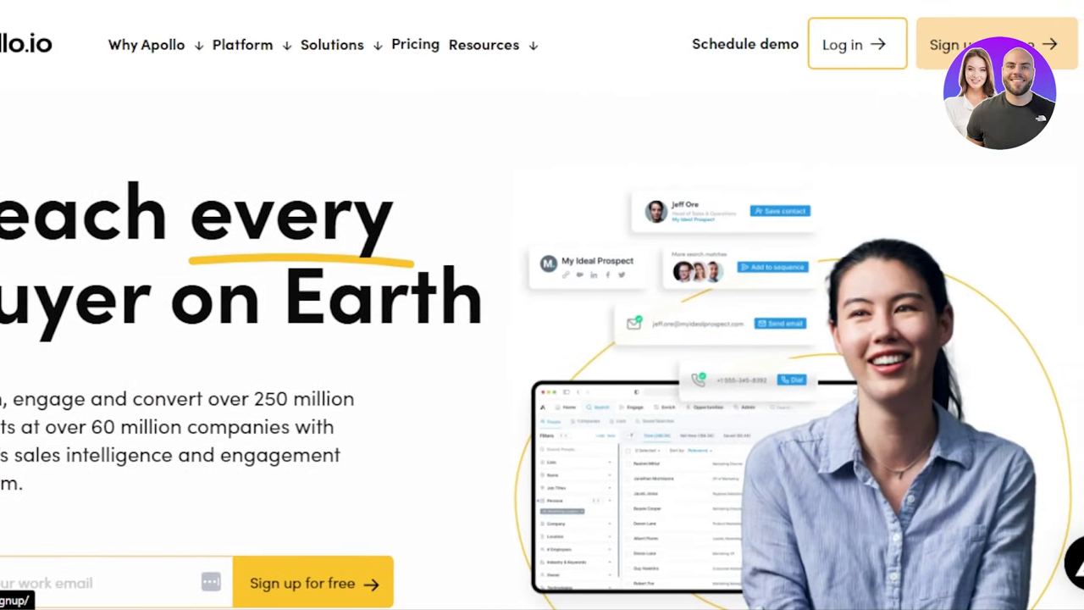
pyautogui.scroll(-5, 402, 182)
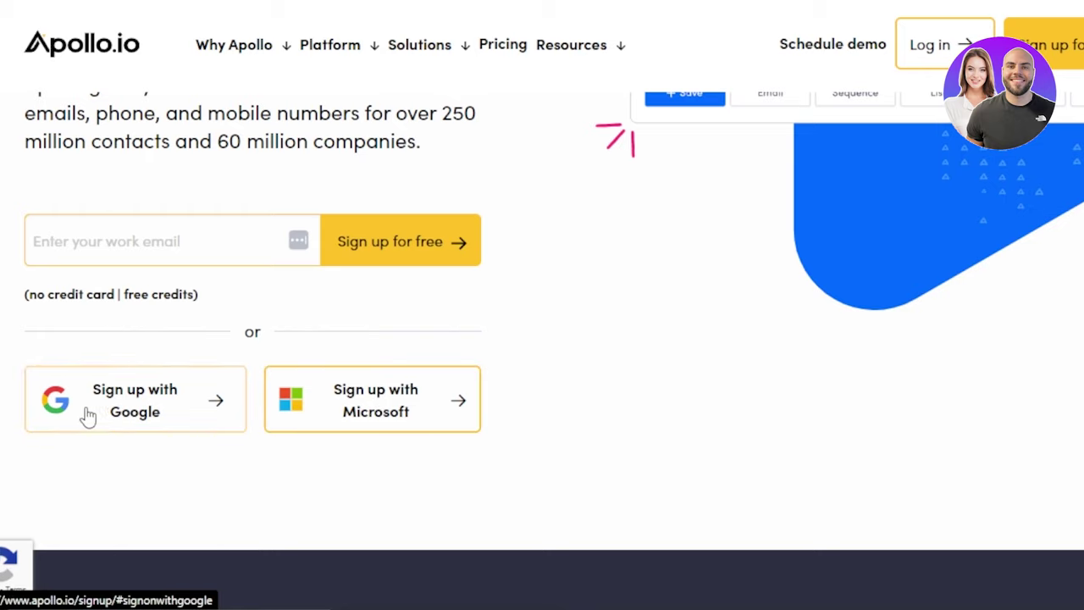
pyautogui.click(174, 407)
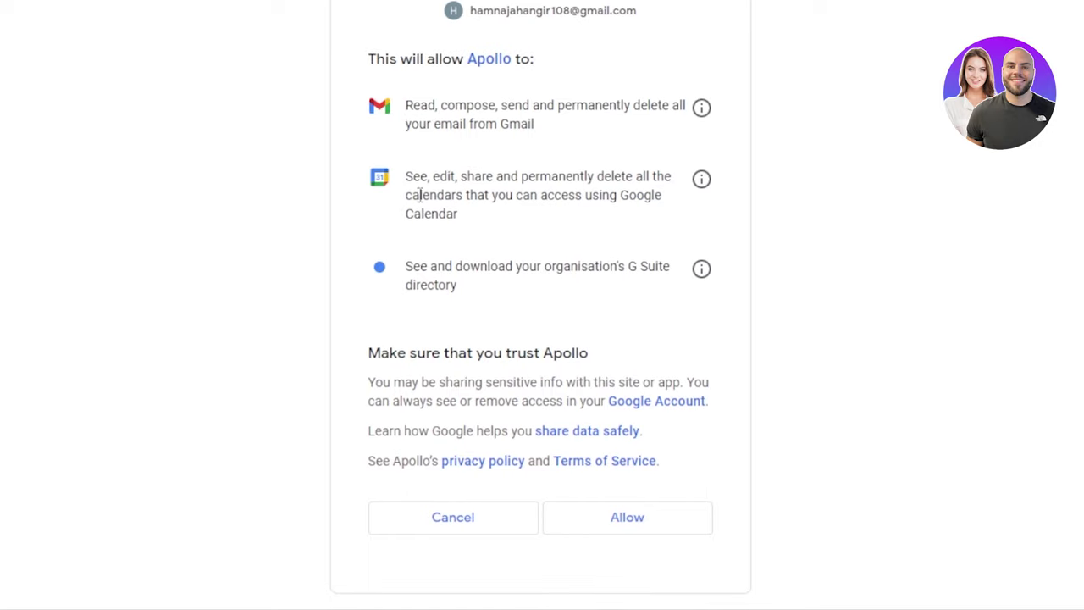
pyautogui.click(619, 520)
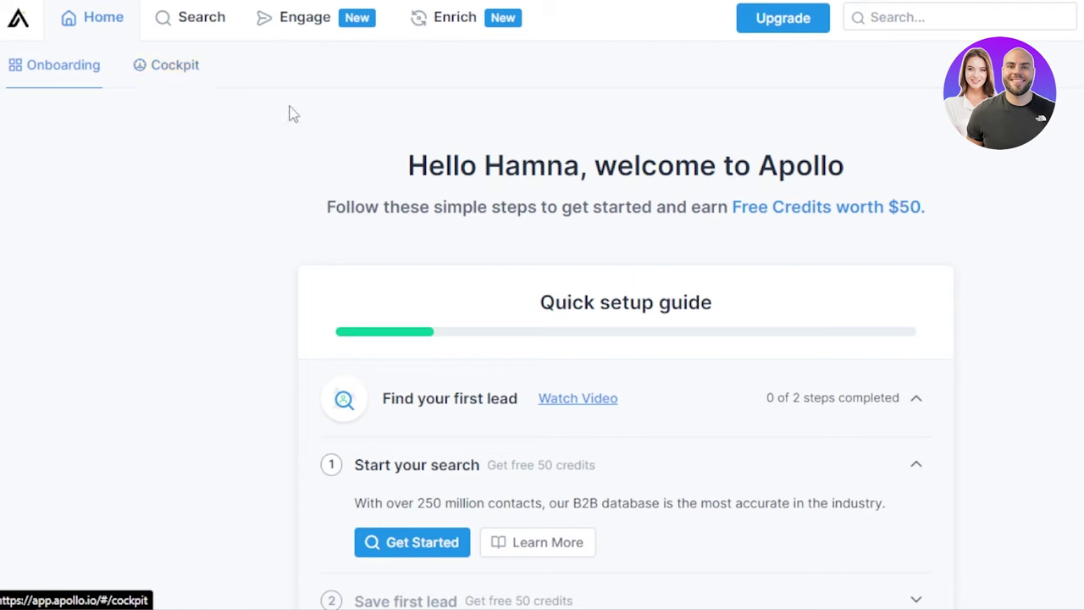
pyautogui.scroll(-3, 626, 382)
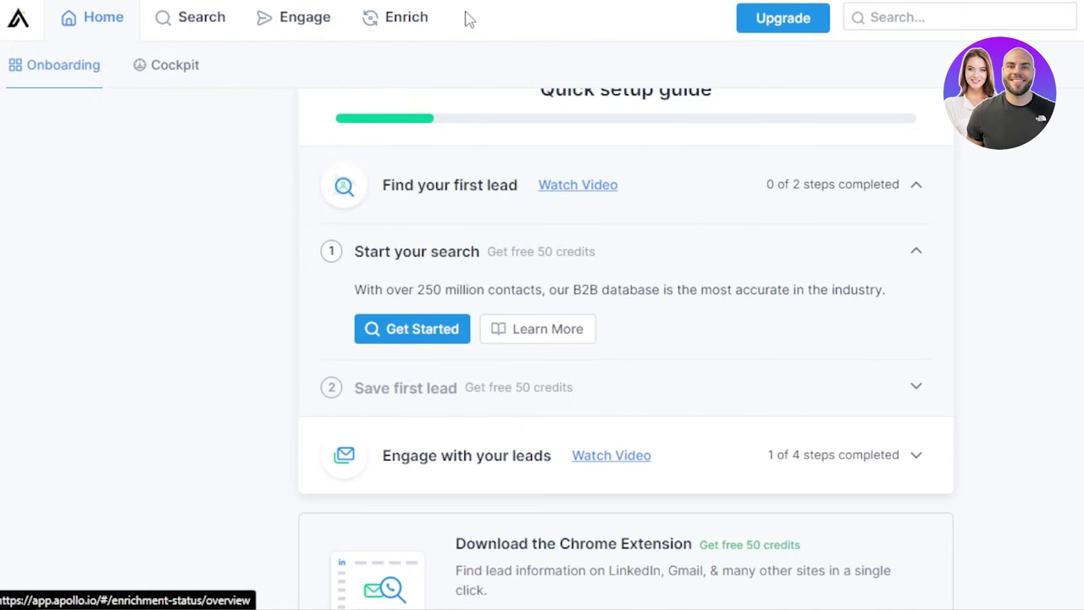
pyautogui.moveTo(305, 50)
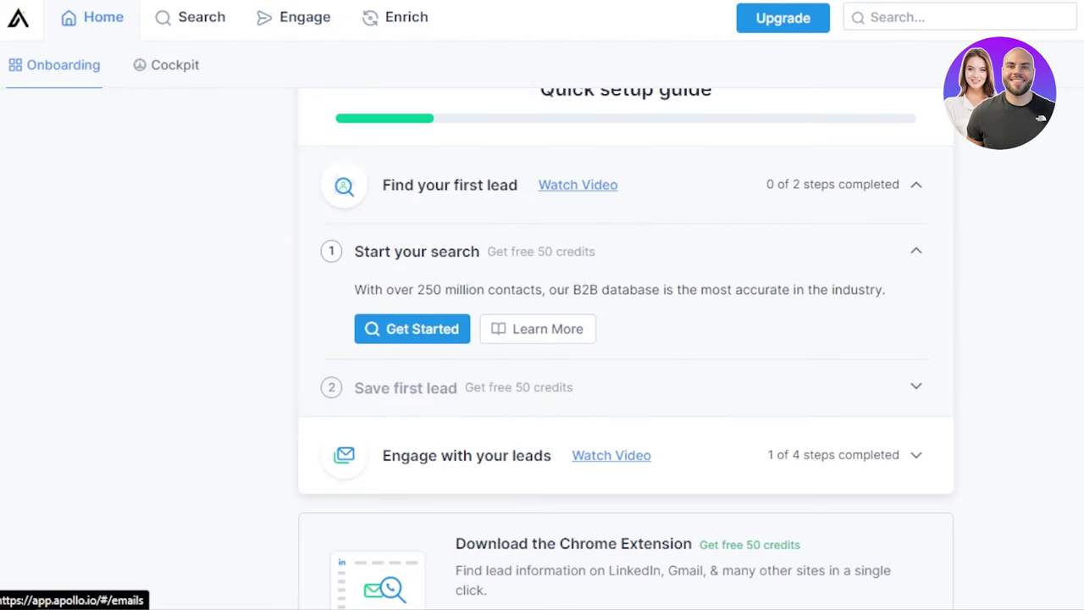
pyautogui.moveTo(406, 18)
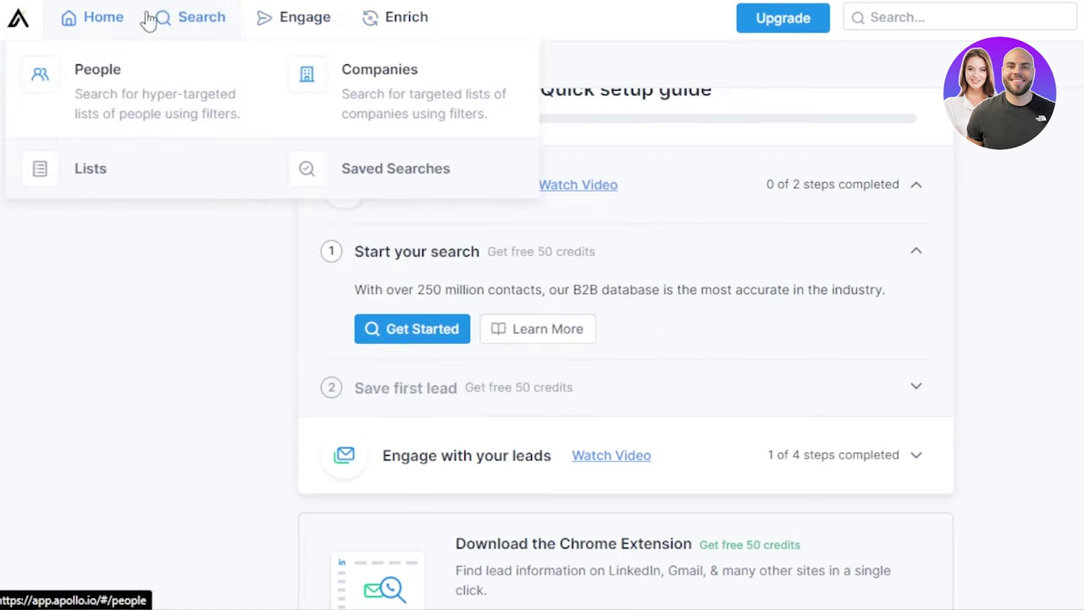
# Step: Open People search, skip the feature tour and close the New Release announcement
pyautogui.moveTo(180, 24)
pyautogui.click(247, 72)
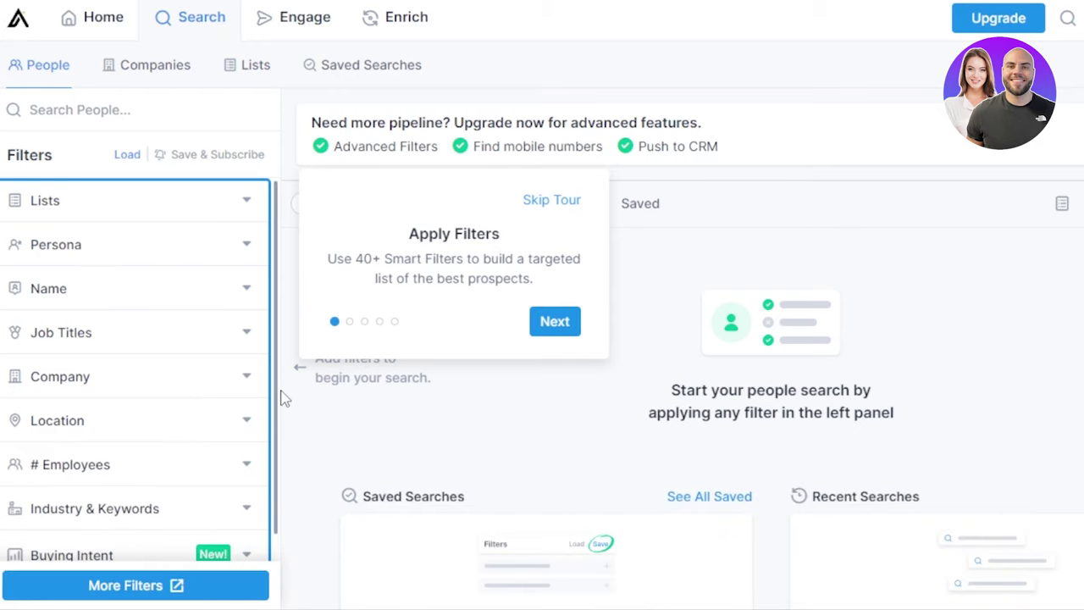
pyautogui.click(551, 203)
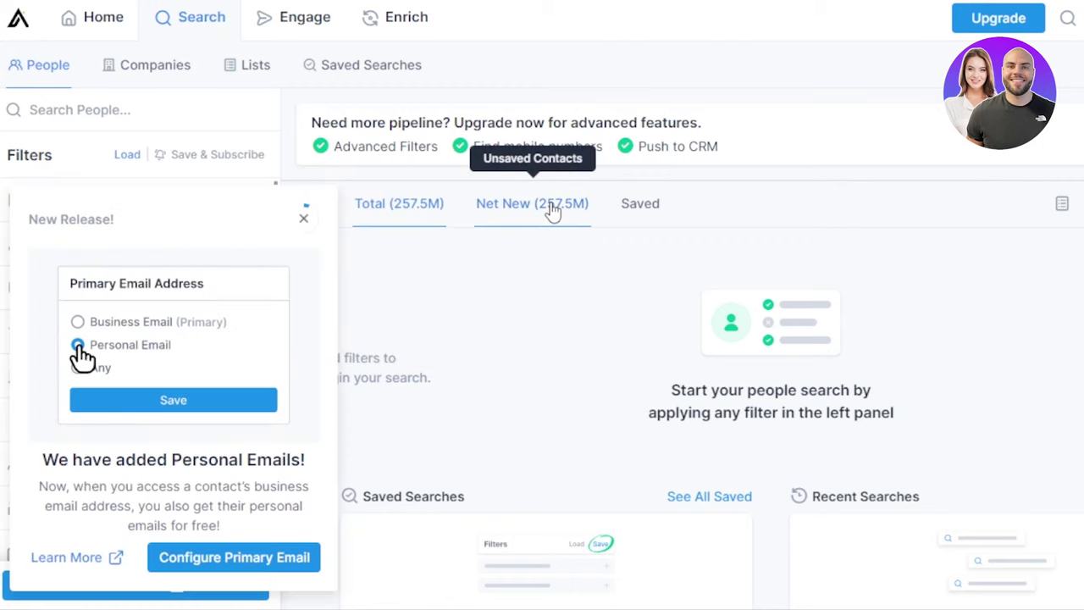
pyautogui.click(307, 221)
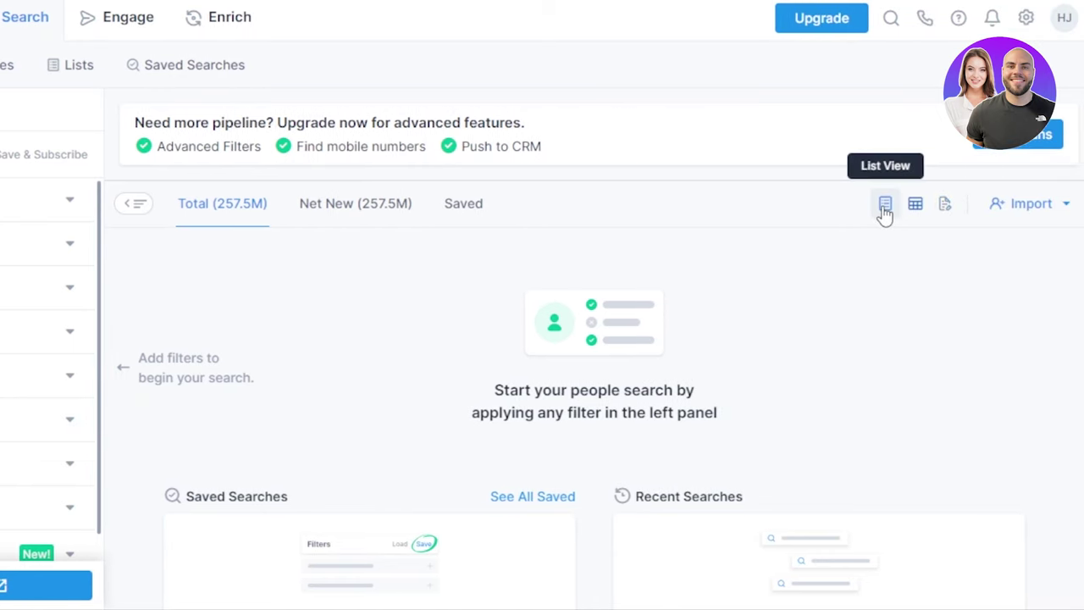
# Step: Create and save a new empty people list, then include it in the People search Lists filter
pyautogui.click(51, 200)
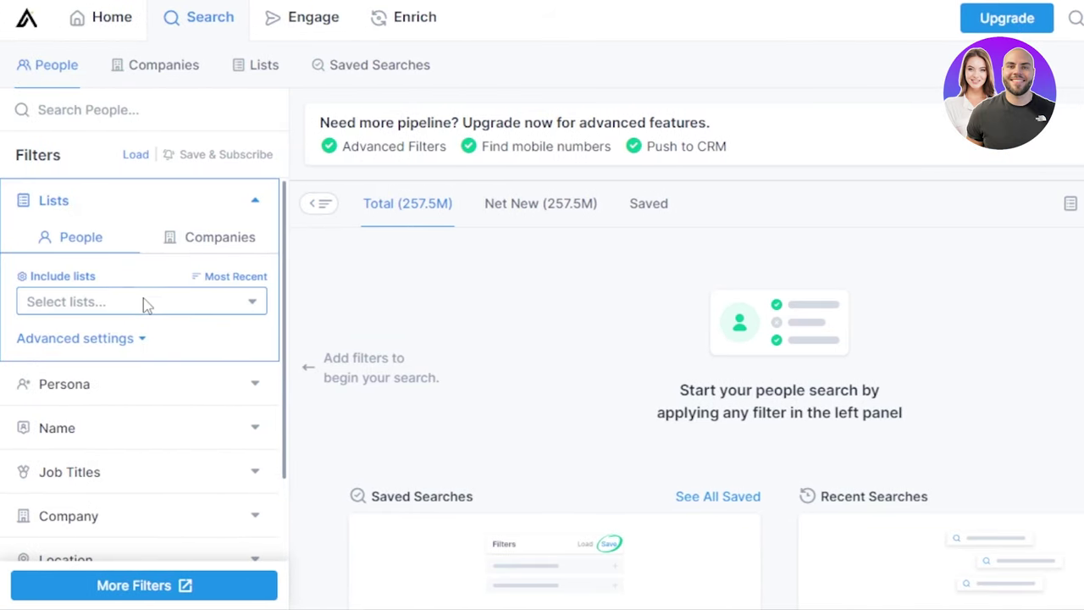
pyautogui.click(97, 307)
pyautogui.click(267, 69)
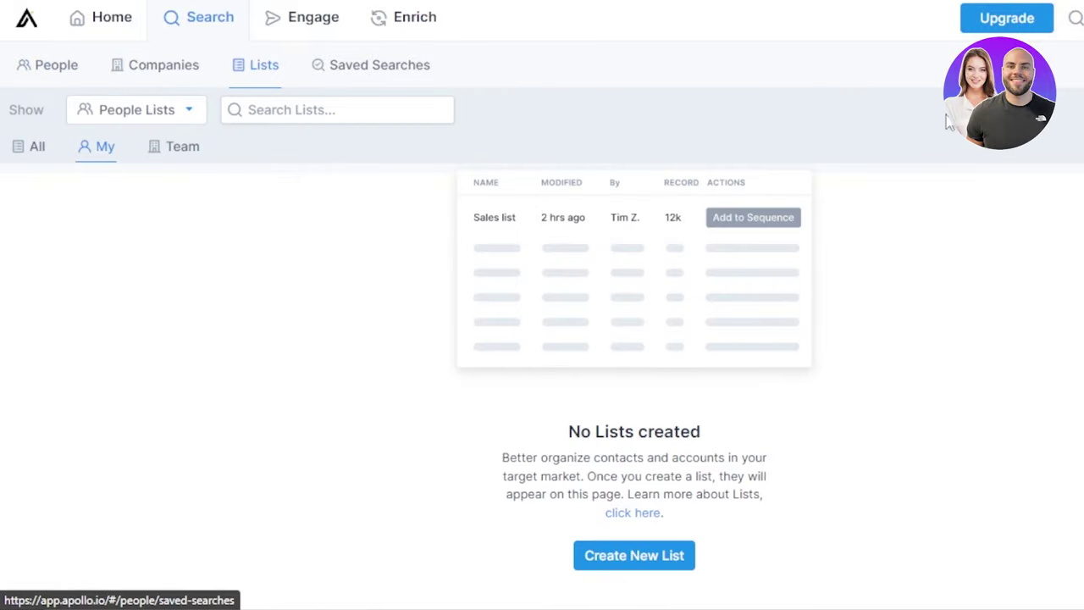
pyautogui.click(1042, 138)
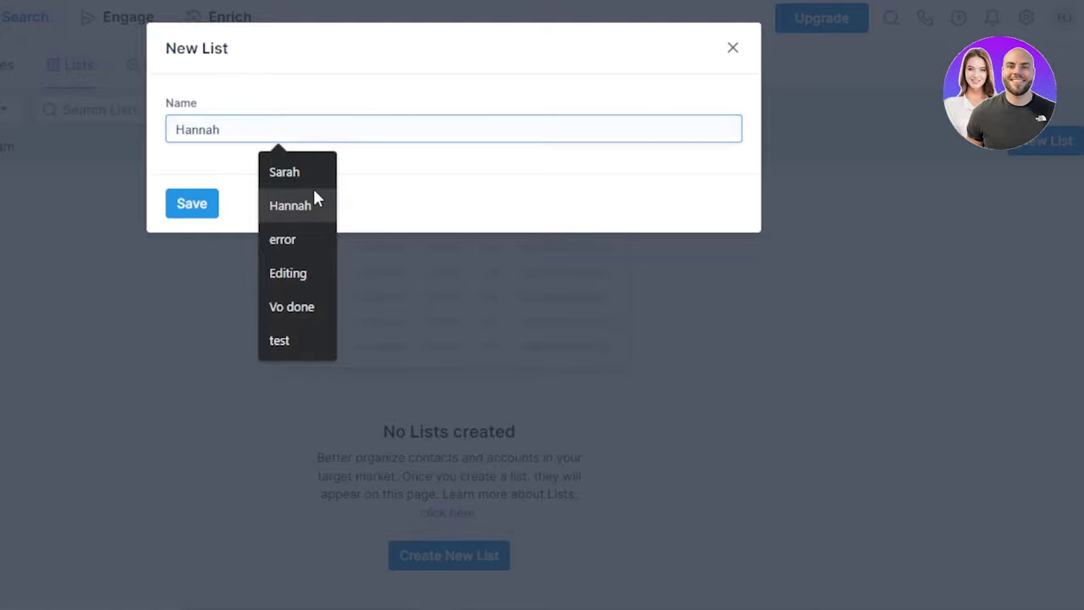
pyautogui.click(313, 205)
pyautogui.click(193, 204)
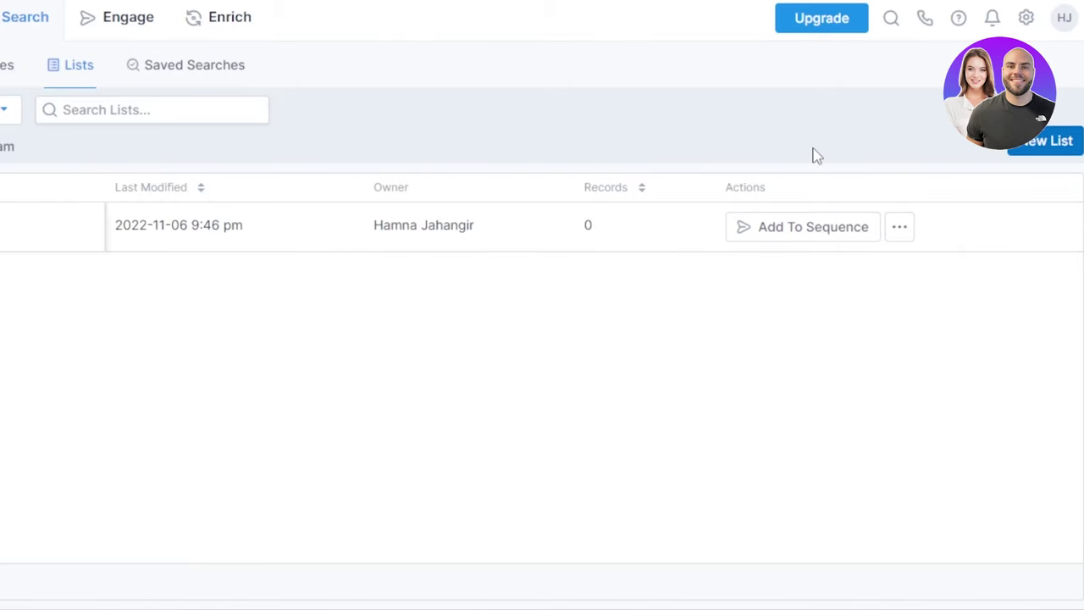
pyautogui.click(15, 213)
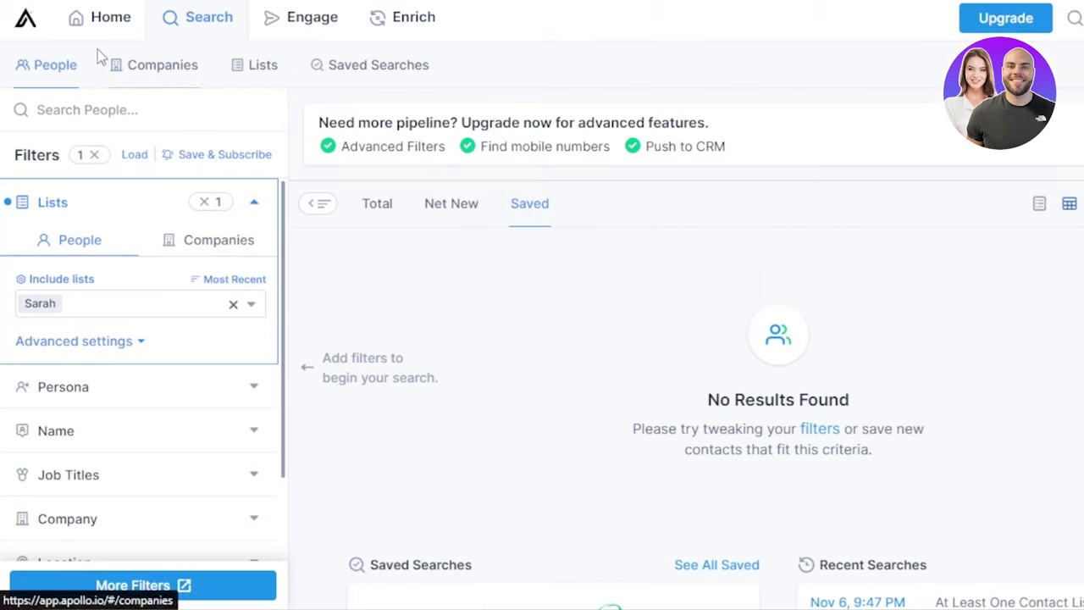
# Step: Browse the Companies search, accept the list-filter notice, then view the saved lists page with 0 records
pyautogui.click(180, 75)
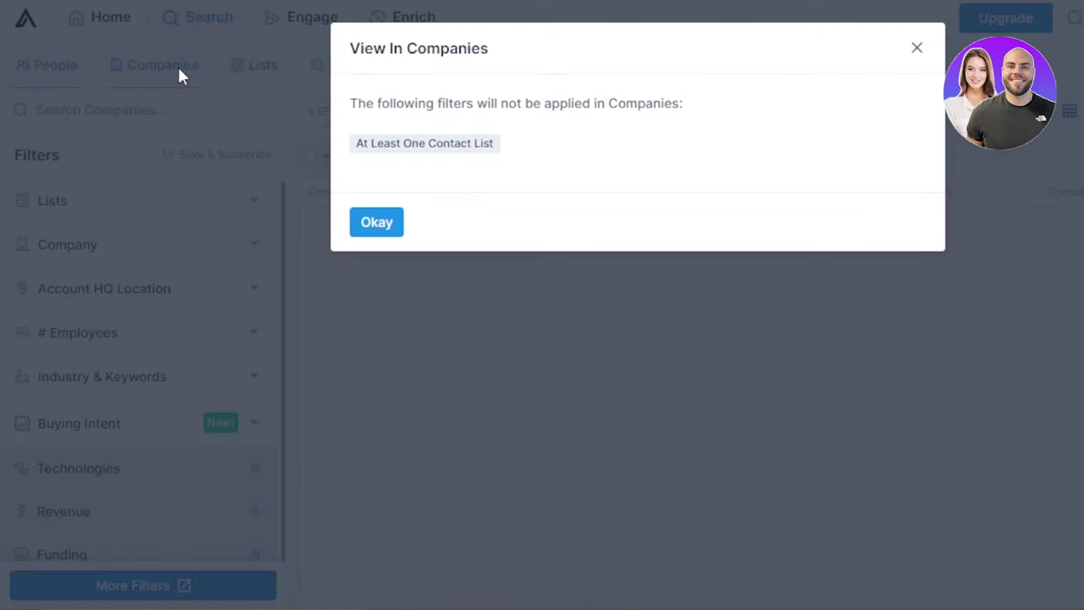
pyautogui.click(373, 228)
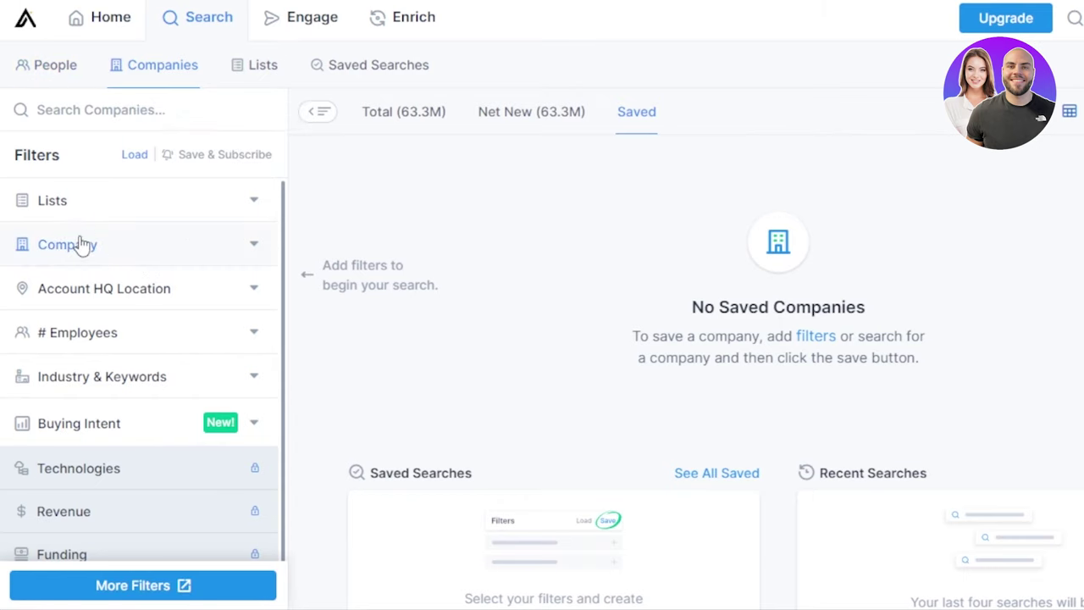
pyautogui.moveTo(280, 351); pyautogui.dragTo(280, 436)
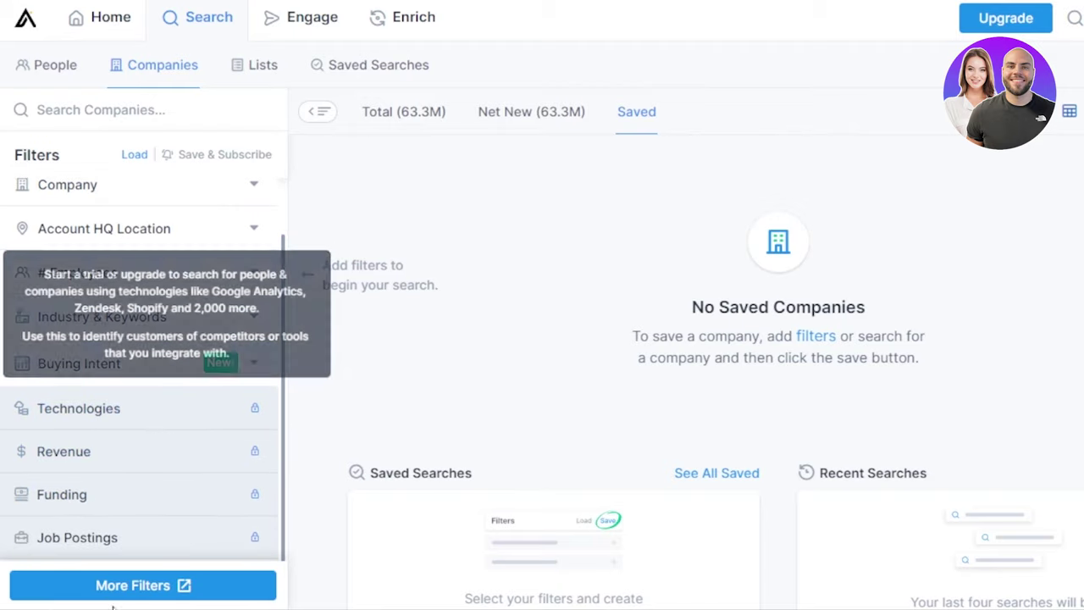
pyautogui.click(252, 71)
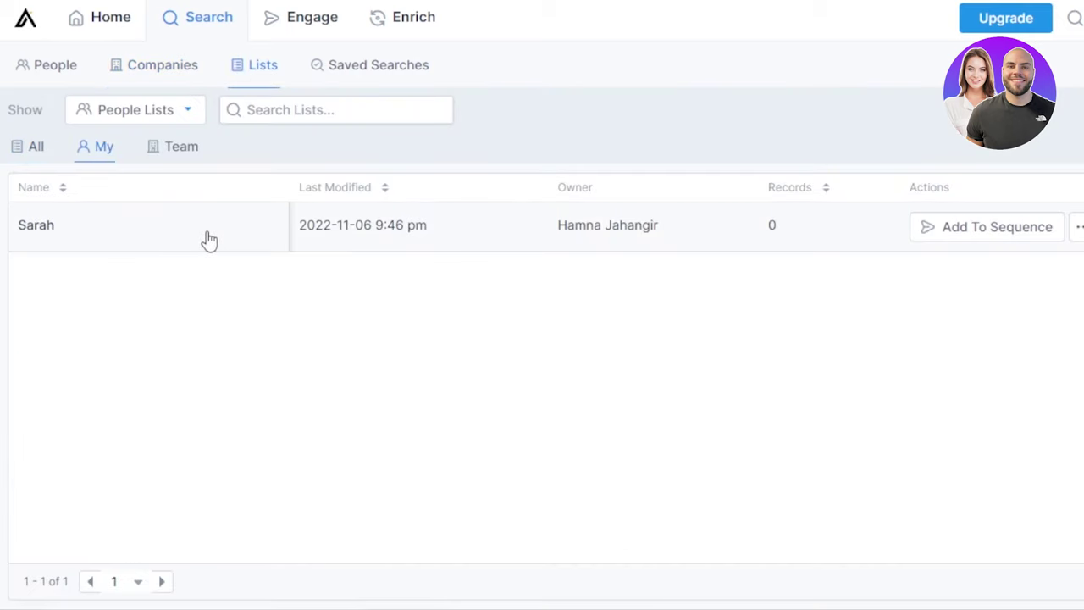
# Step: Accept the sending terms and start a new sequence named 'test' for the saved list
pyautogui.click(1081, 227)
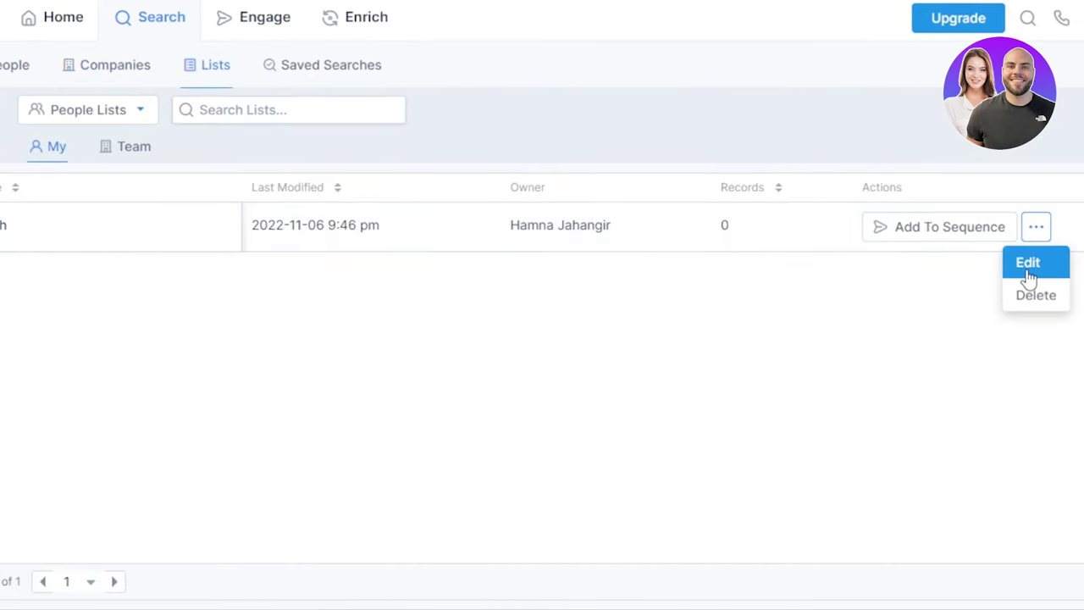
pyautogui.click(904, 235)
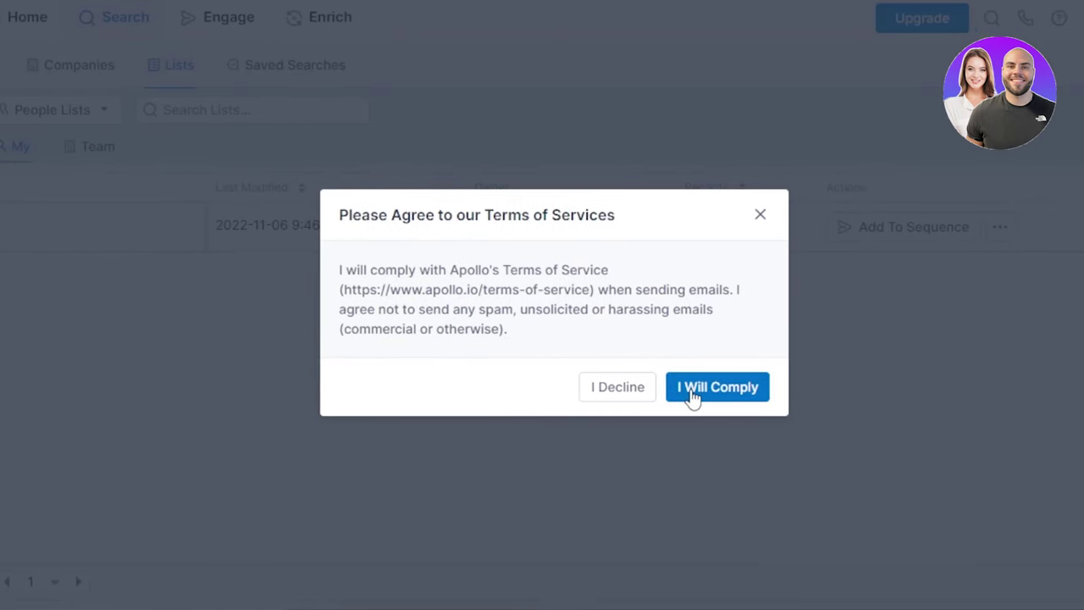
pyautogui.click(724, 398)
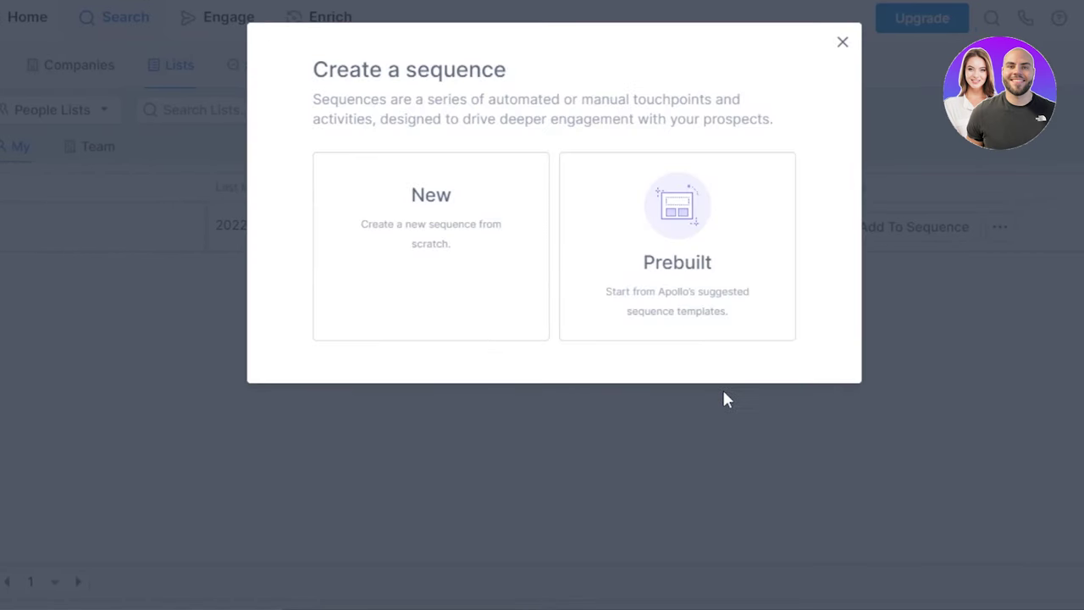
pyautogui.click(446, 242)
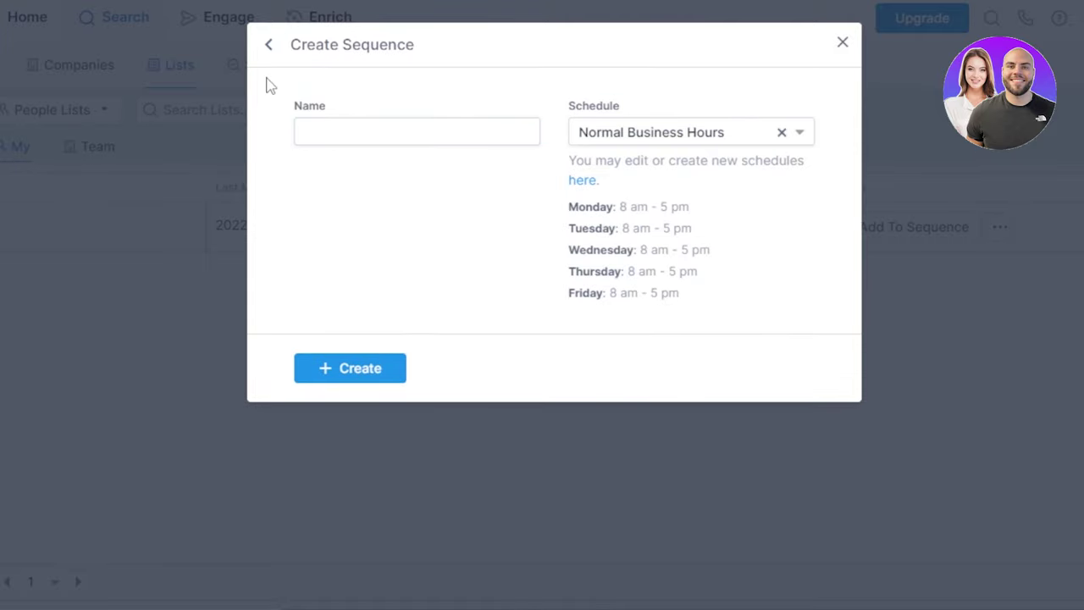
pyautogui.click(330, 138)
pyautogui.write('test')
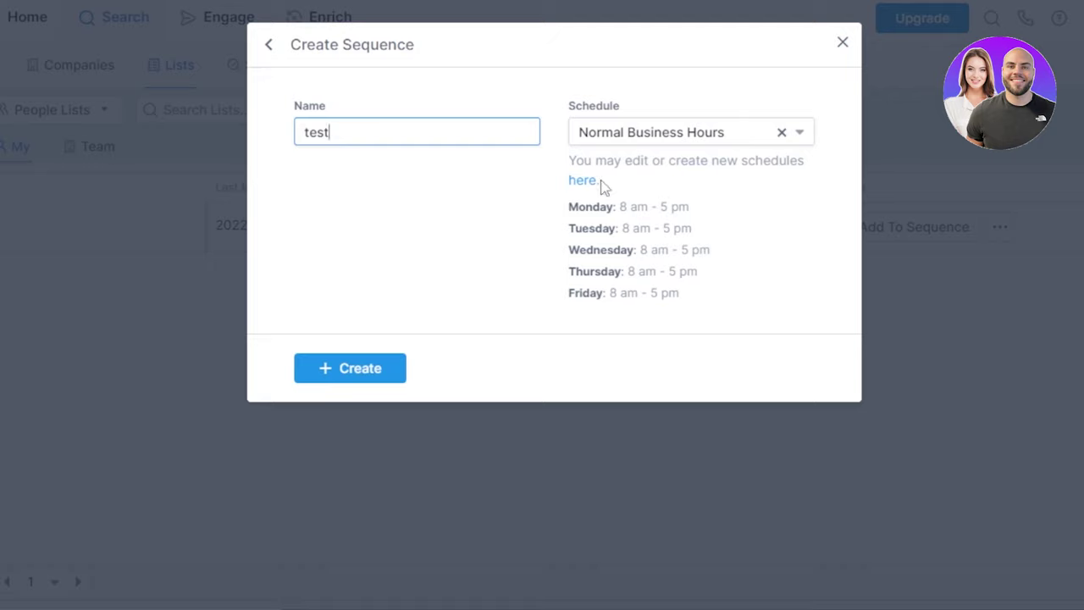
# Step: Create the 'test' sequence and add the saved list to it, sending from the account's own mailbox
pyautogui.click(363, 381)
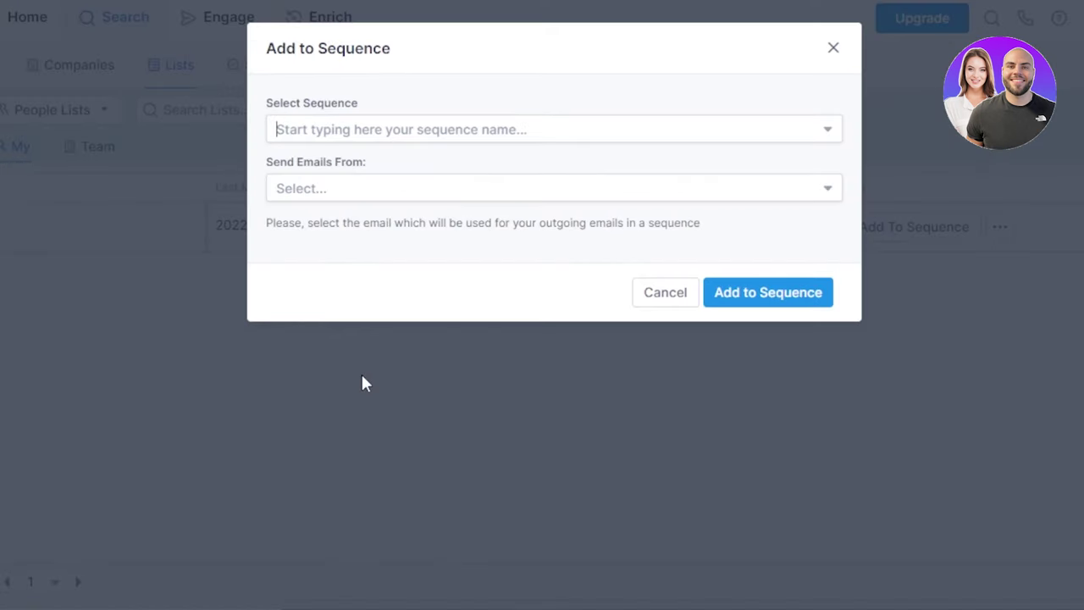
pyautogui.click(356, 128)
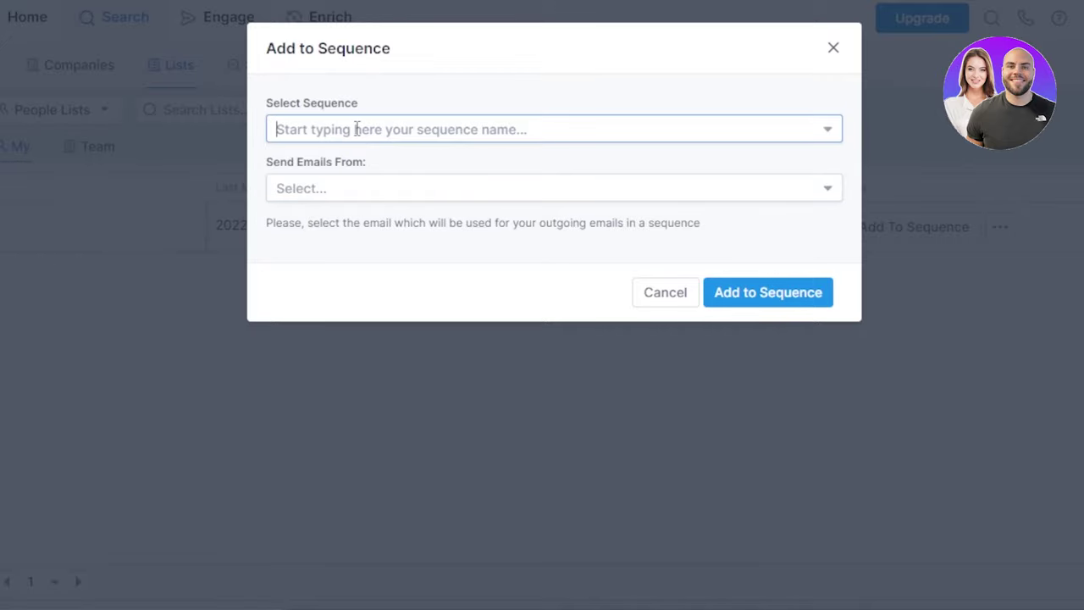
pyautogui.click(350, 168)
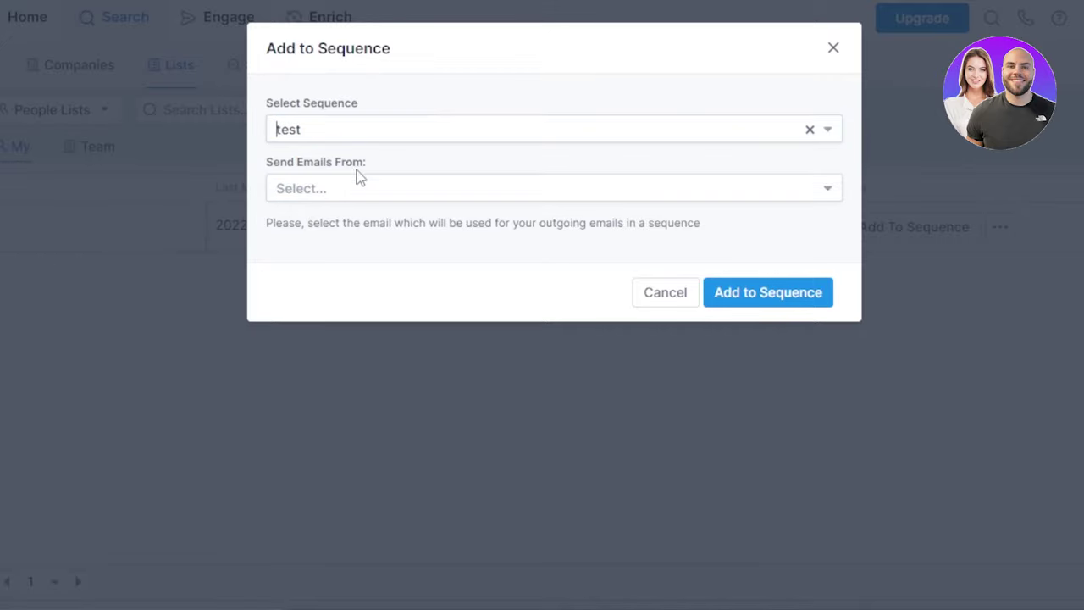
pyautogui.click(382, 192)
pyautogui.click(355, 241)
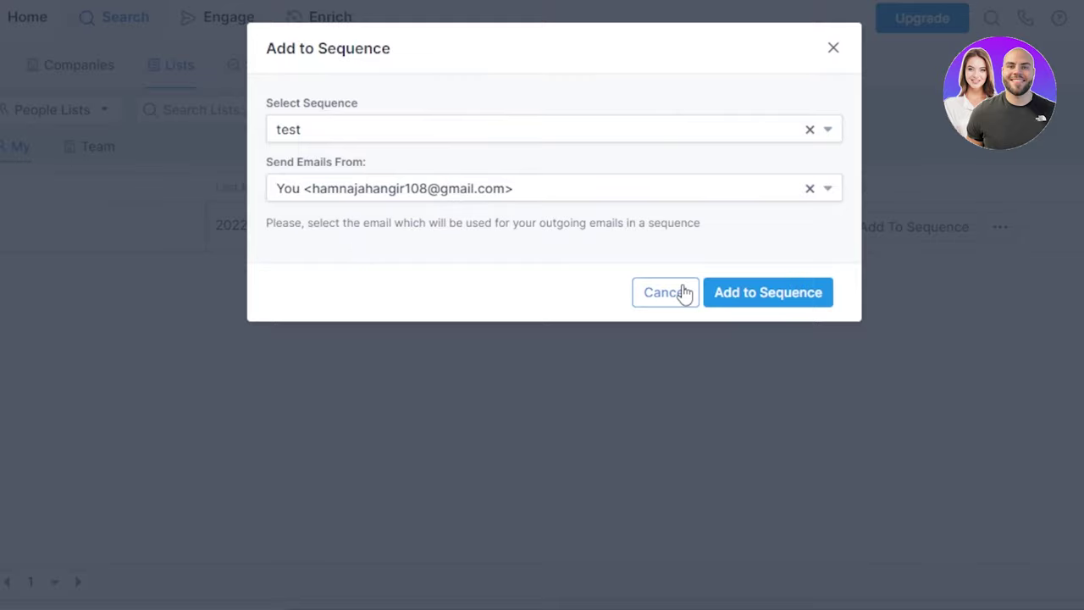
pyautogui.click(757, 294)
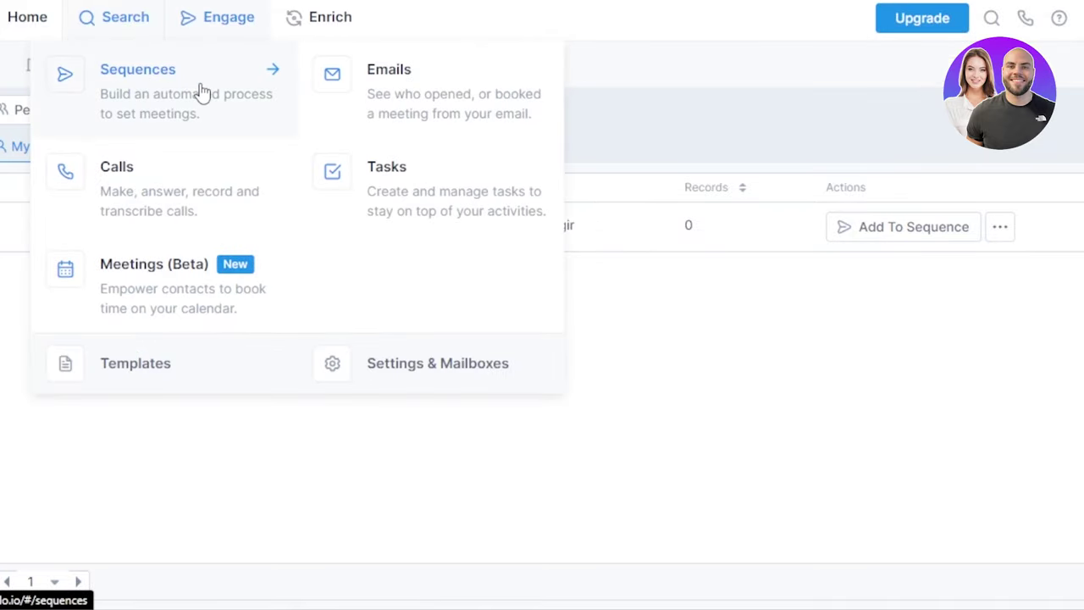
pyautogui.moveTo(223, 17)
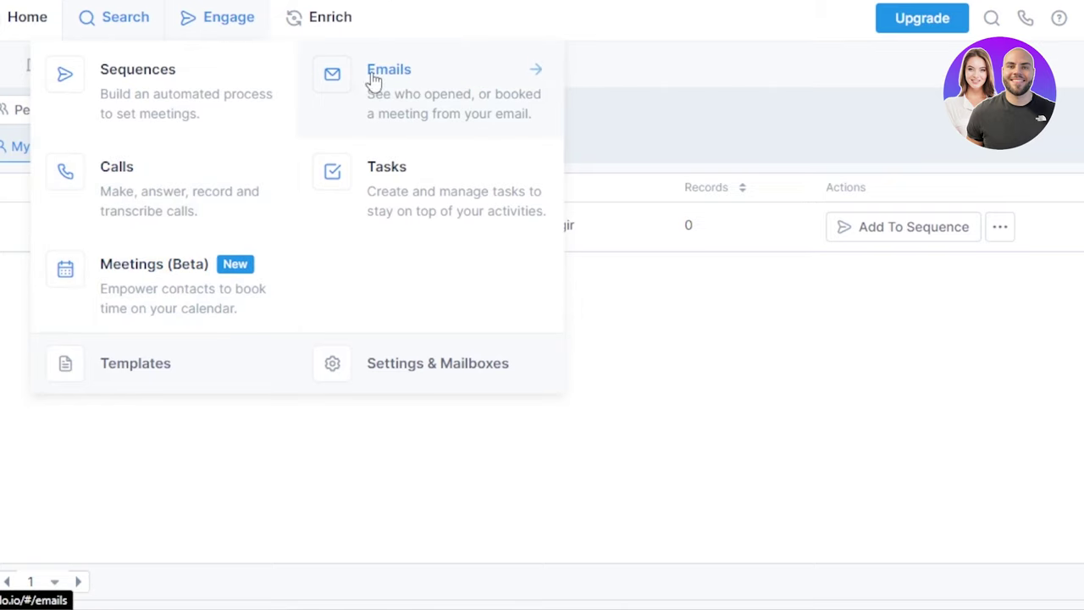
# Step: Go to Engage > Emails, which shows 0 total, scheduled and delivered emails
pyautogui.click(429, 90)
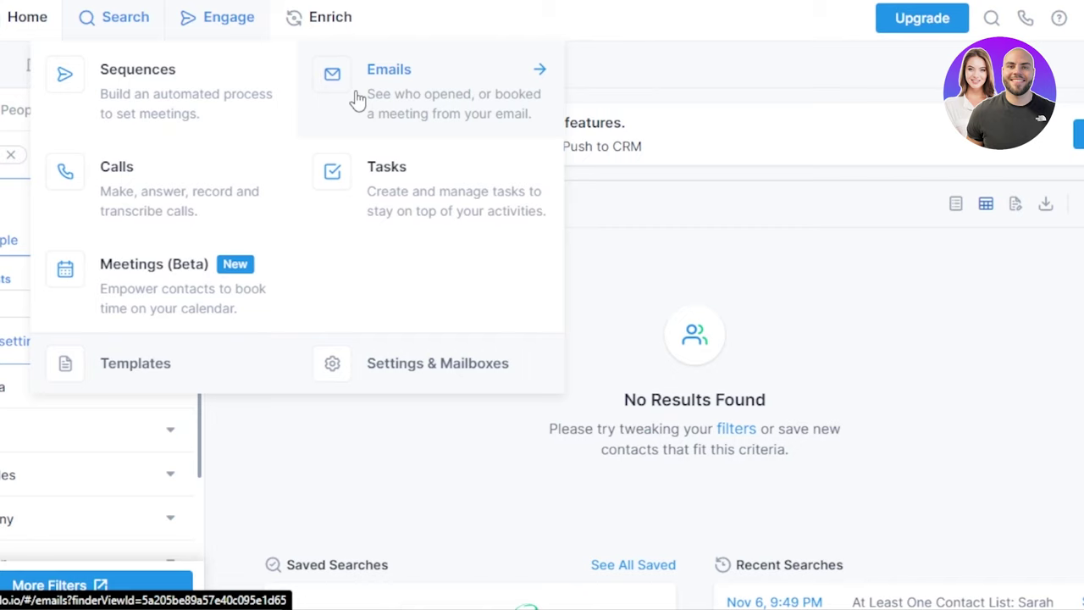
pyautogui.click(357, 99)
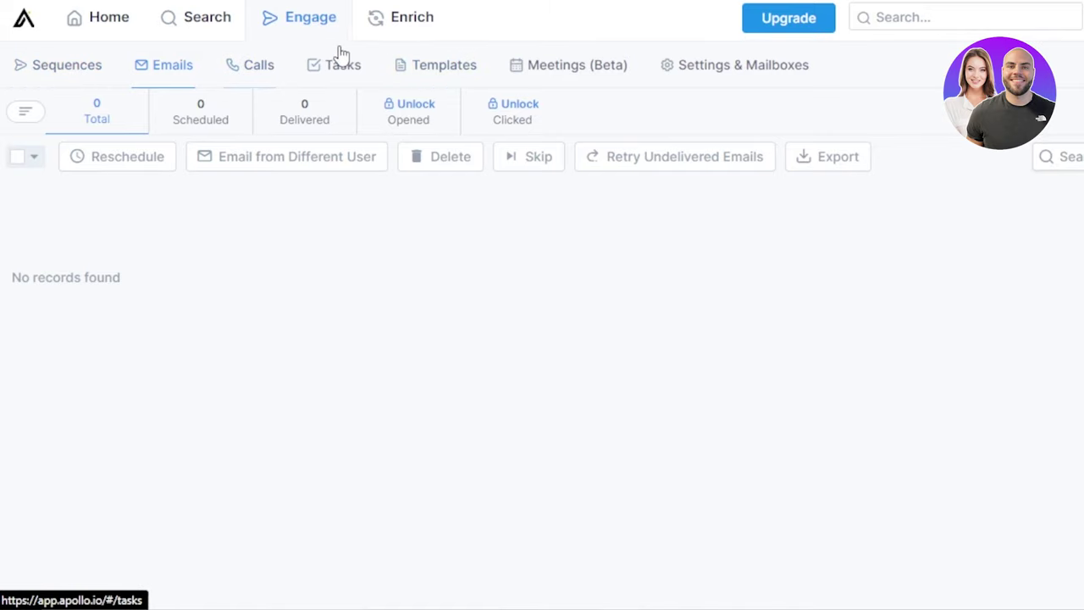
# Step: Look through the Tasks, Emails and Calls sections, then head to the Sequences page
pyautogui.click(341, 73)
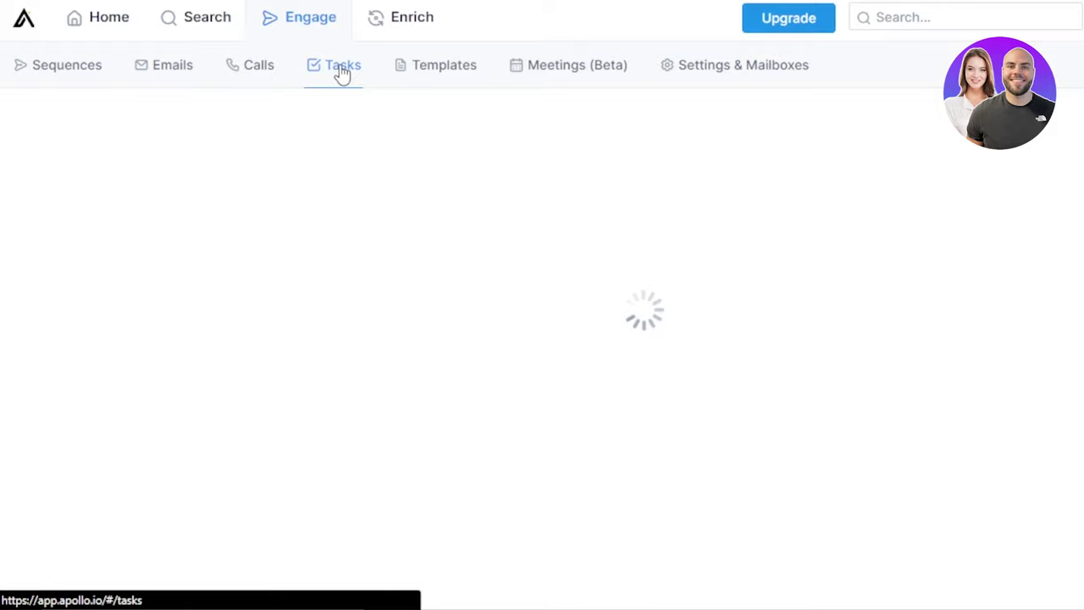
pyautogui.click(152, 75)
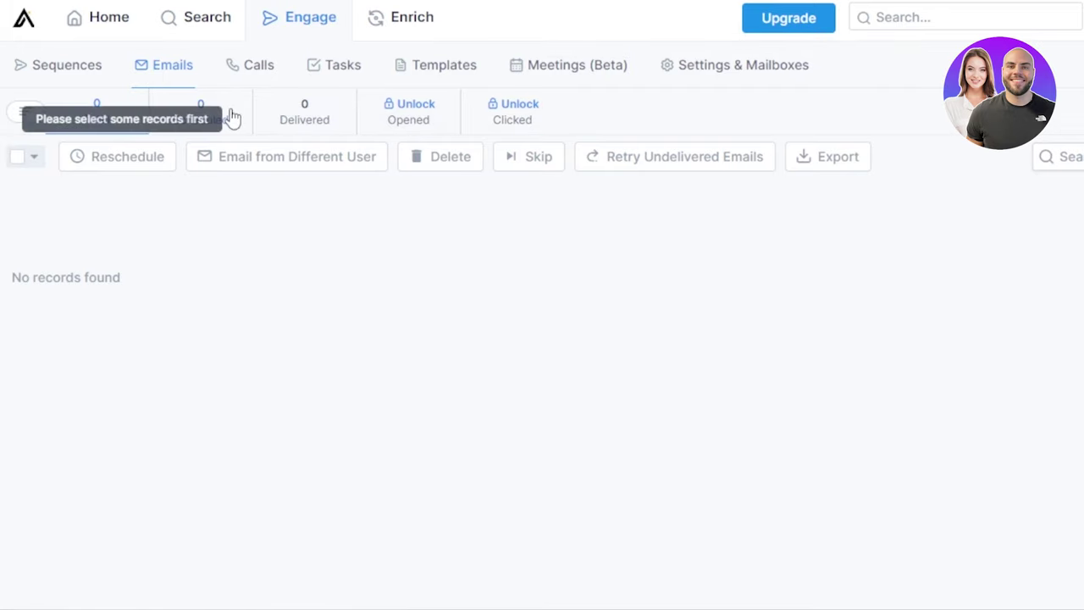
pyautogui.click(254, 79)
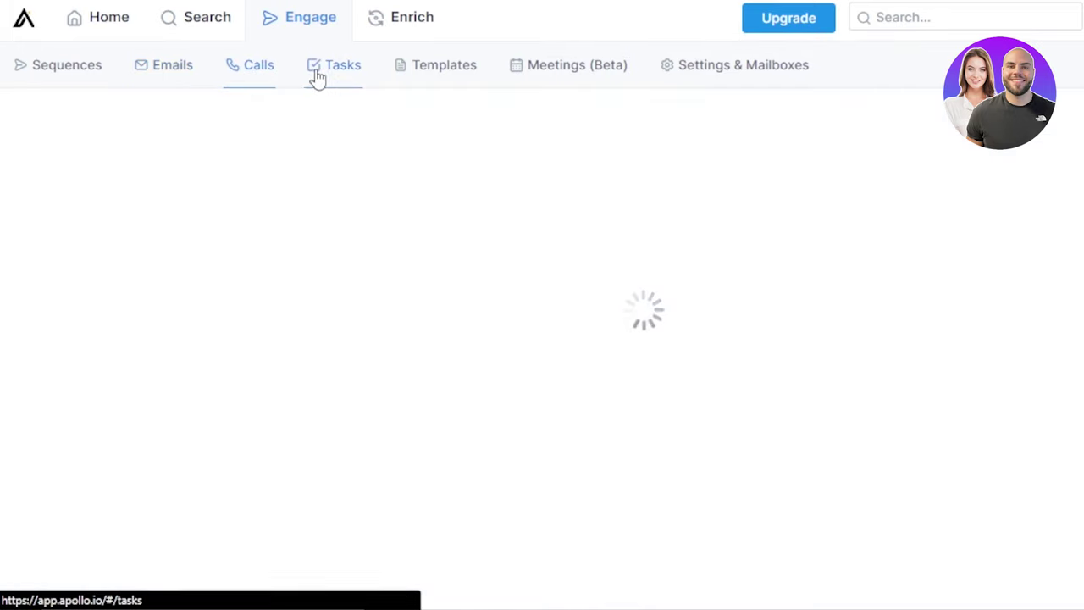
pyautogui.click(317, 78)
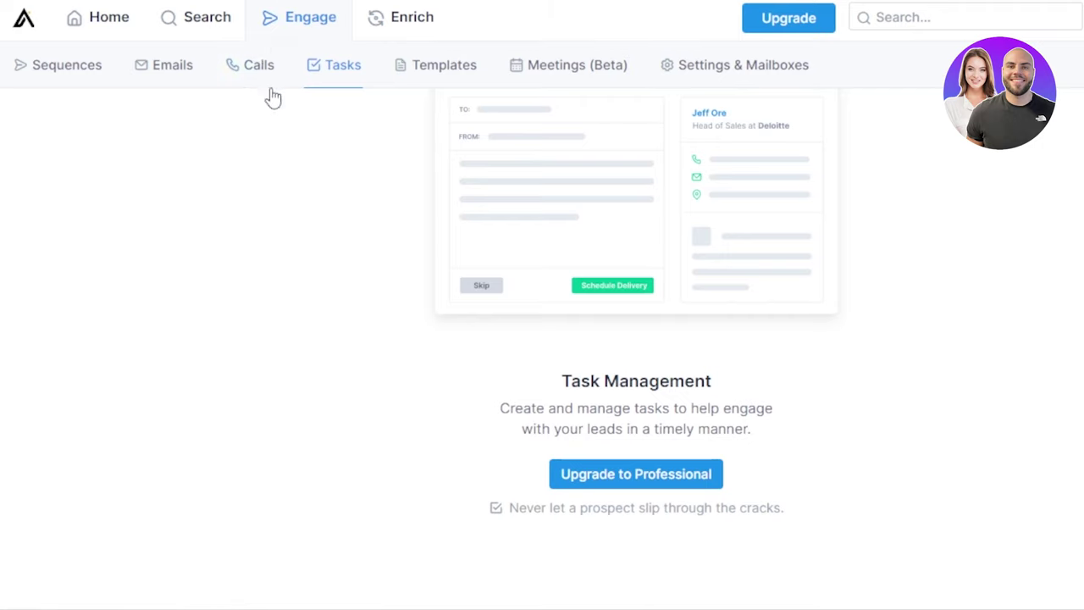
pyautogui.click(87, 78)
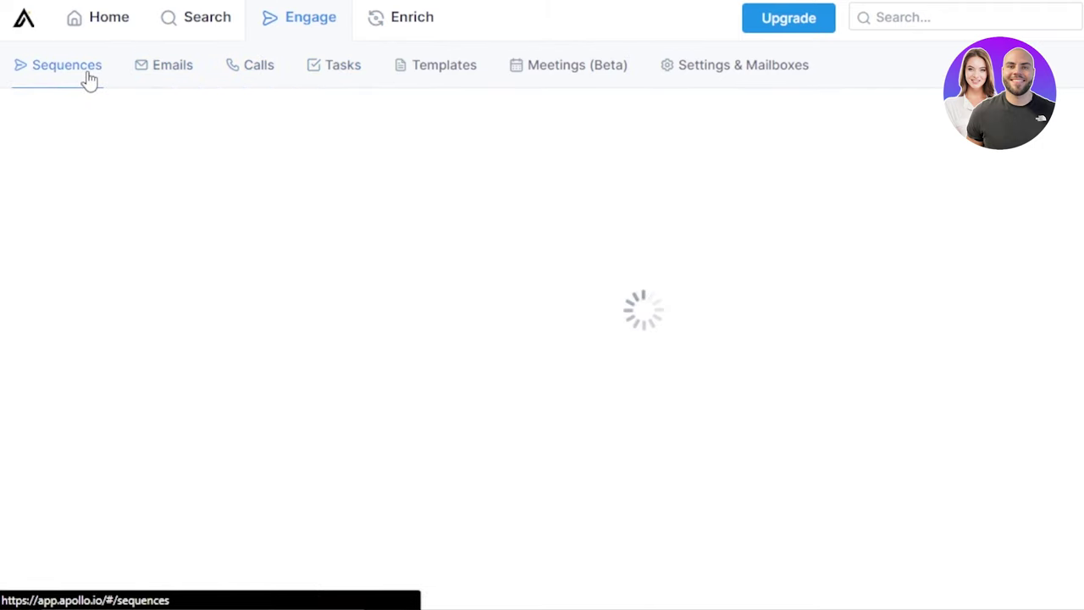
# Step: Open Enrich, dismiss the HubSpot CRM announcement and scroll through the Data Enrichment overview
pyautogui.click(407, 32)
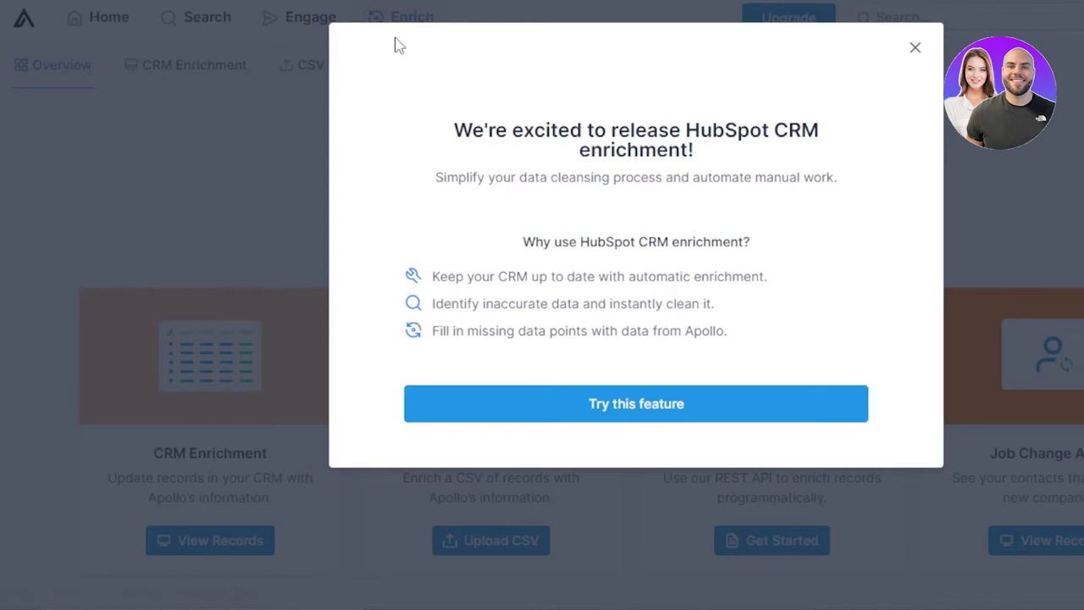
pyautogui.click(829, 50)
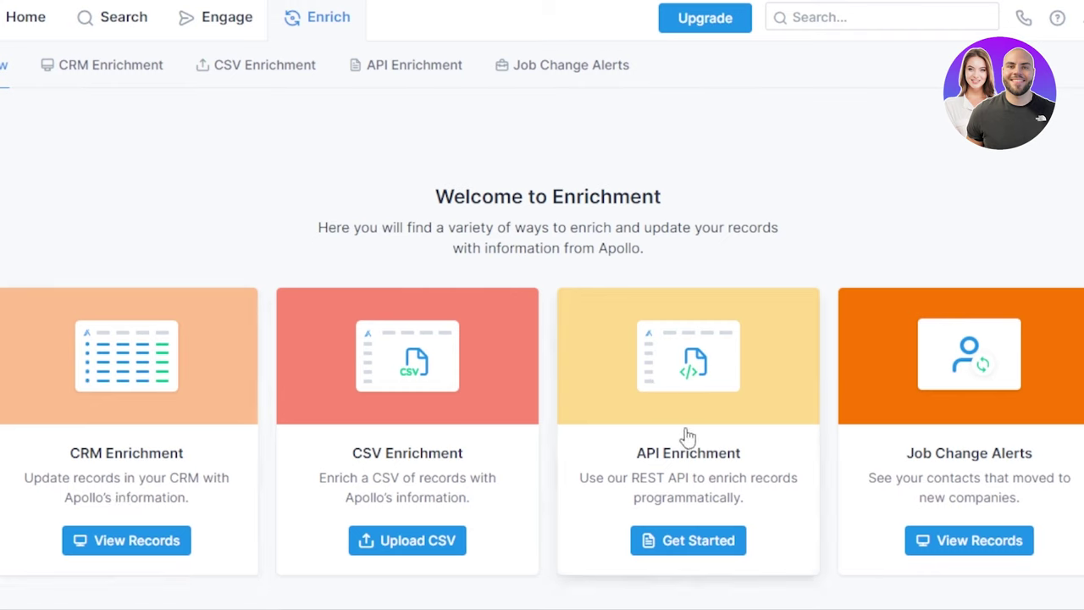
pyautogui.scroll(-2, 542, 379)
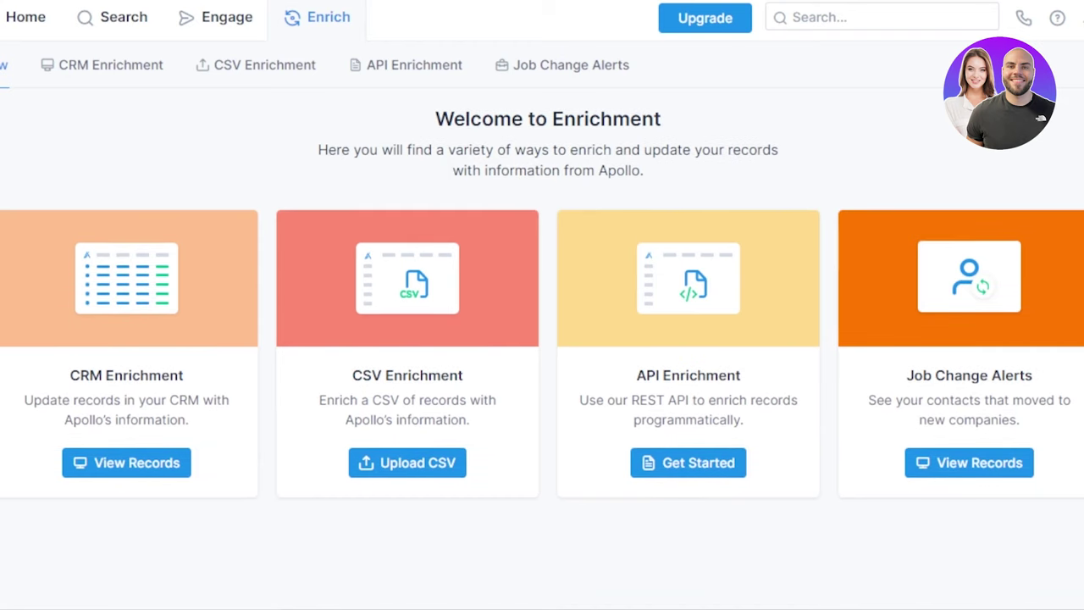
pyautogui.moveTo(222, 19)
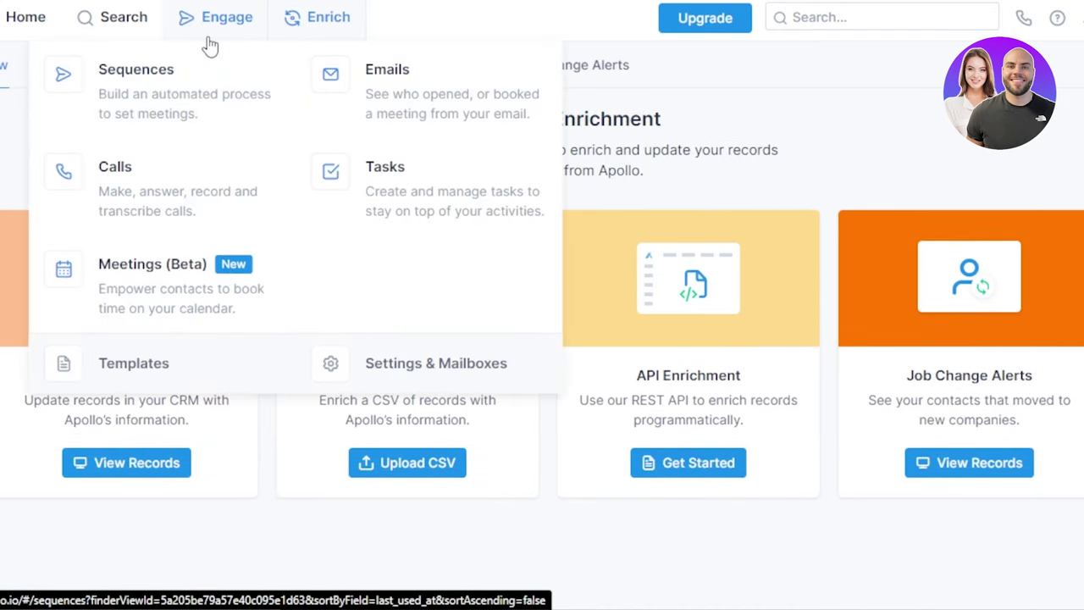
pyautogui.moveTo(100, 17)
pyautogui.moveTo(42, 17)
pyautogui.moveTo(193, 40)
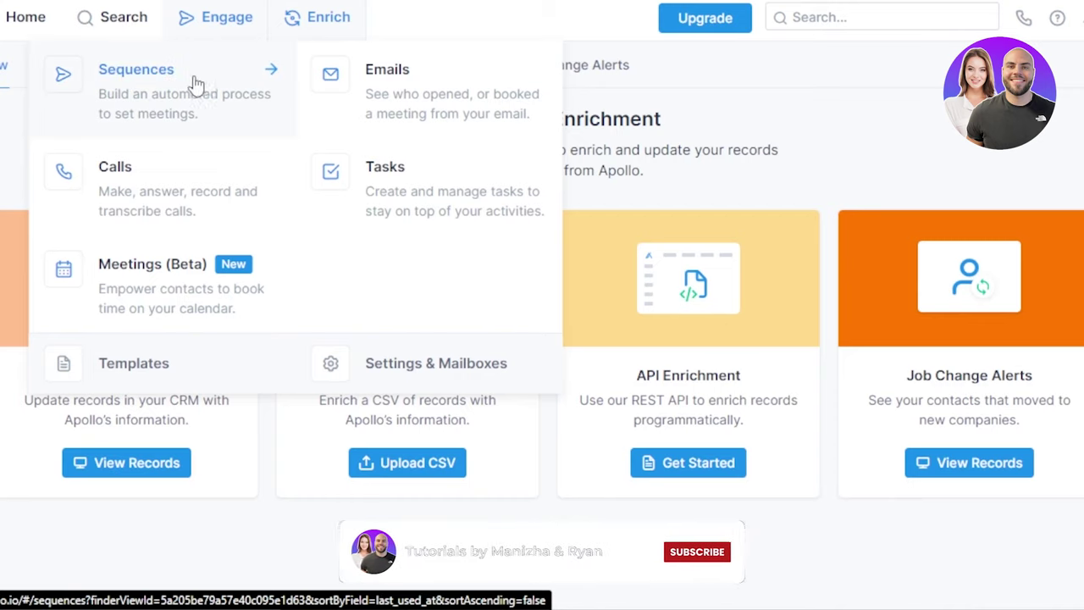
# Step: Leave the Meetings page for the Engage Sequences list showing the 'test' sequence with 0 steps
pyautogui.click(145, 278)
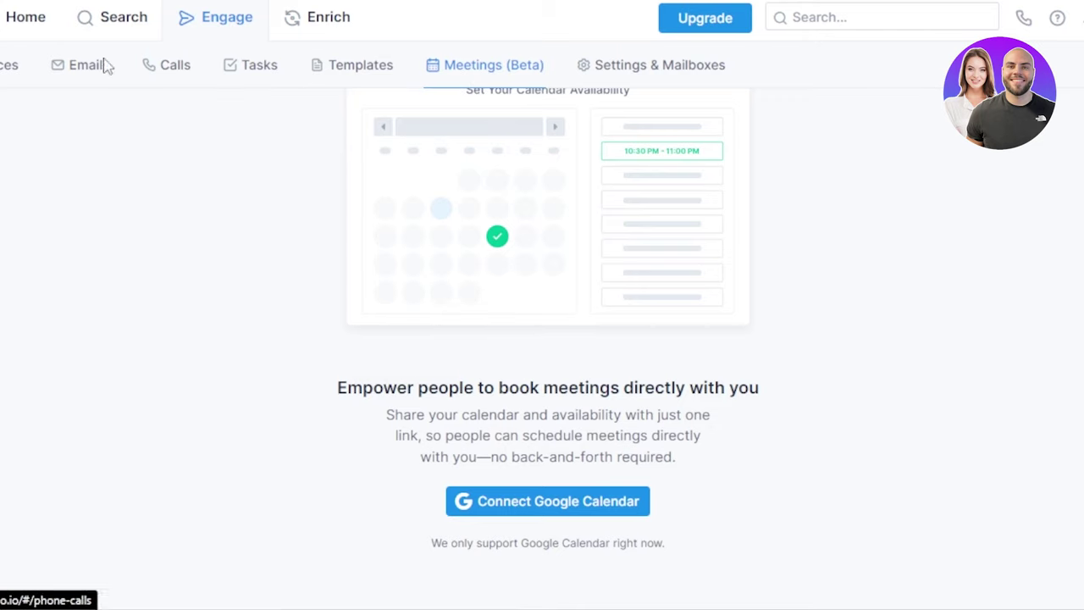
pyautogui.click(13, 67)
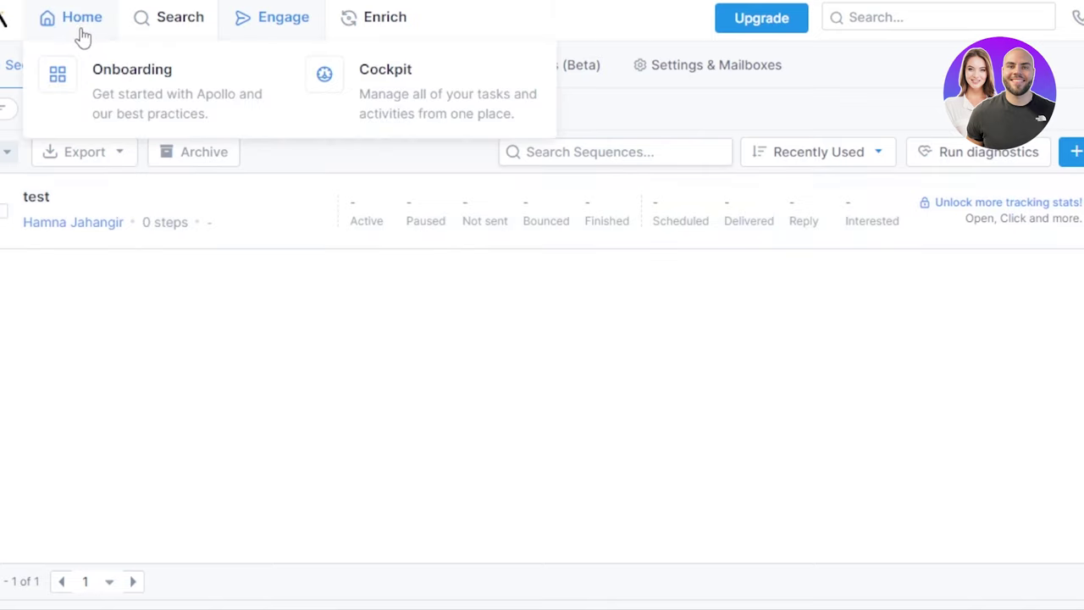
# Step: Start a new sequence, look at the blank New form, then return to the New / Clone / Prebuilt choices
pyautogui.moveTo(138, 22)
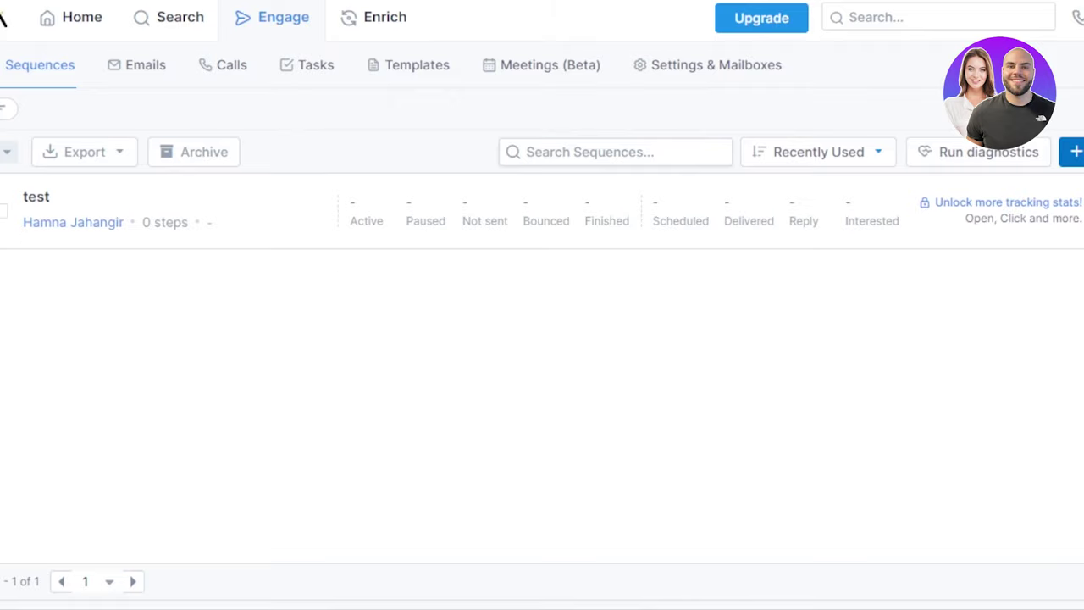
pyautogui.click(1073, 152)
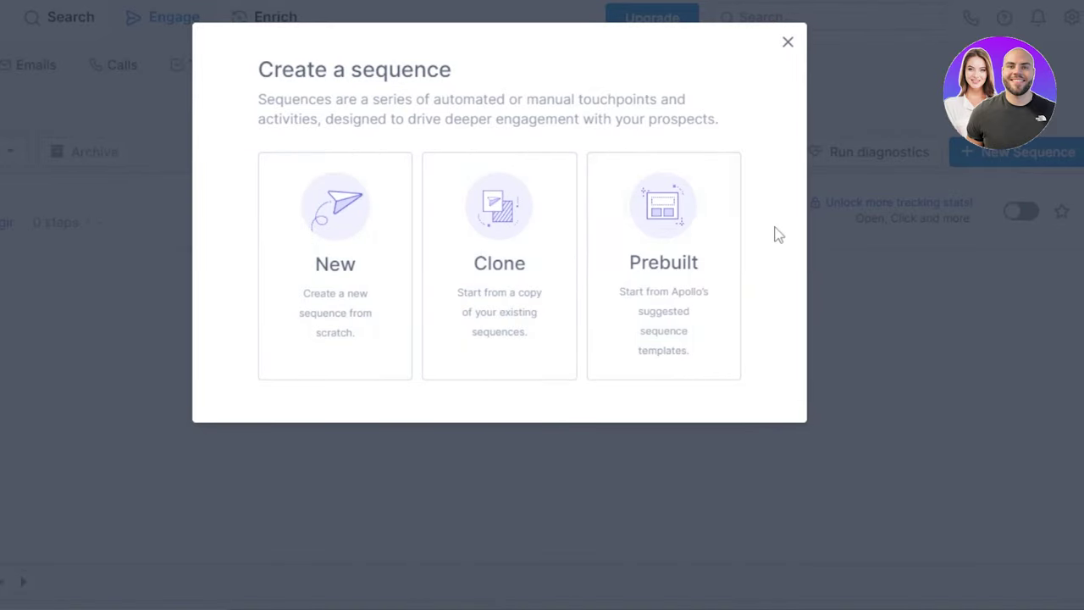
pyautogui.click(319, 268)
pyautogui.click(335, 124)
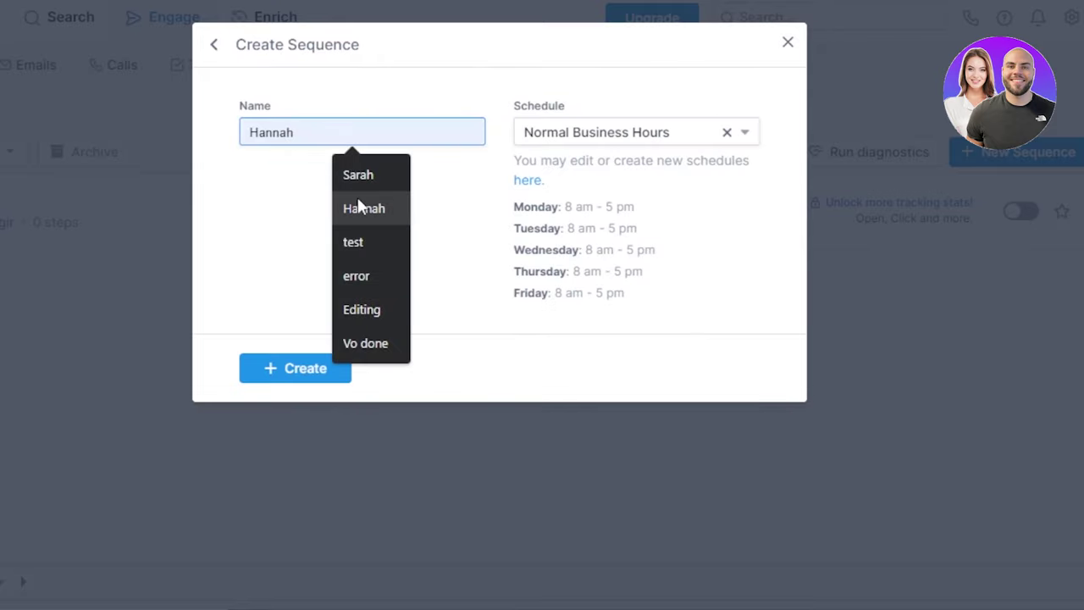
pyautogui.click(215, 50)
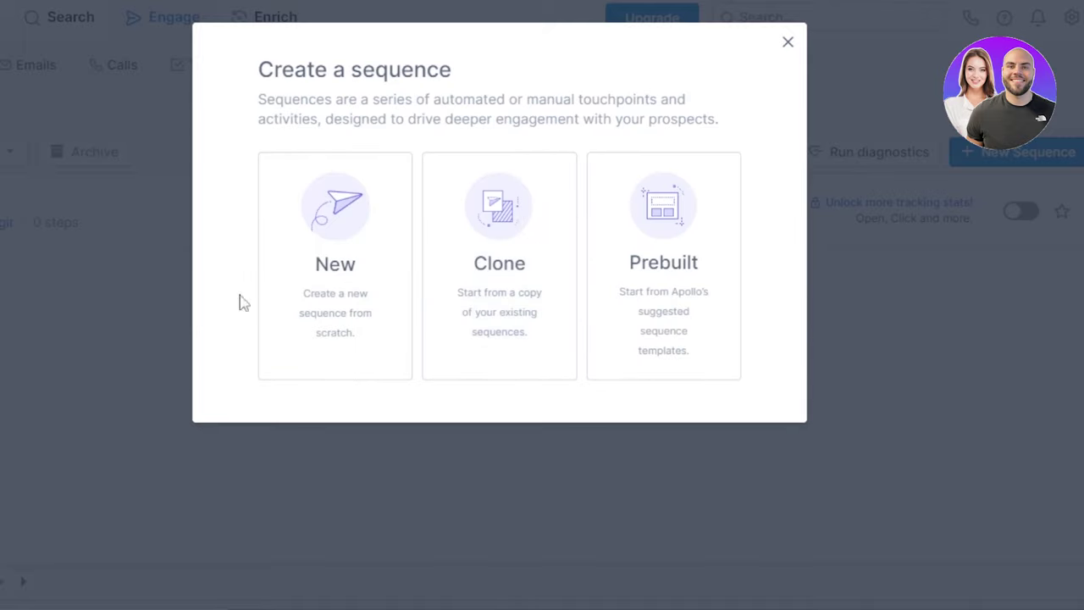
# Step: Choose the prebuilt Event Invitation template, preview its Day 4 email, and create the sequence from it
pyautogui.click(649, 278)
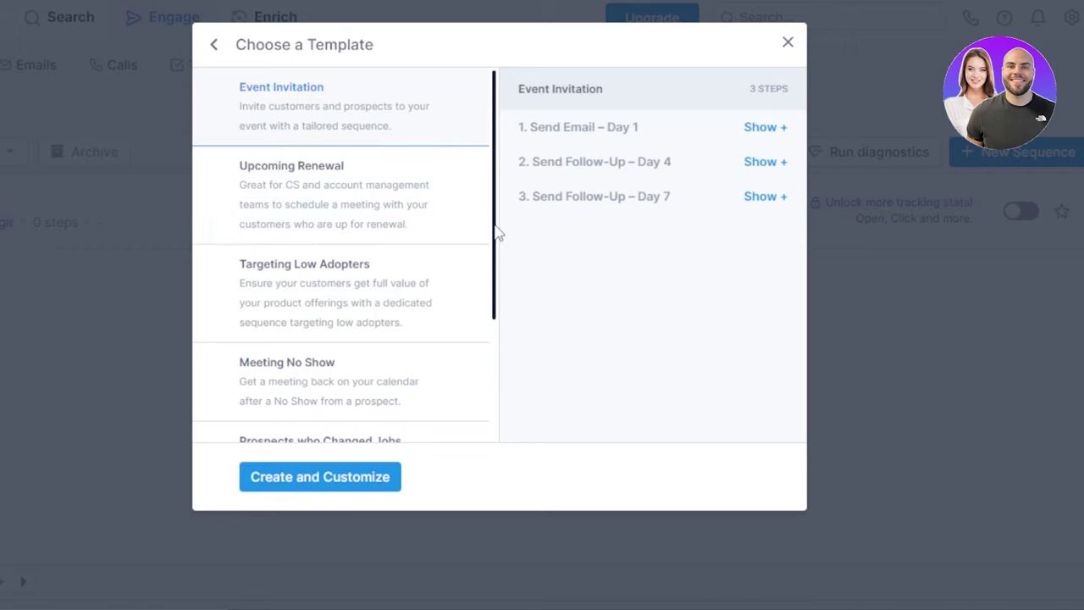
pyautogui.moveTo(500, 234); pyautogui.dragTo(489, 349)
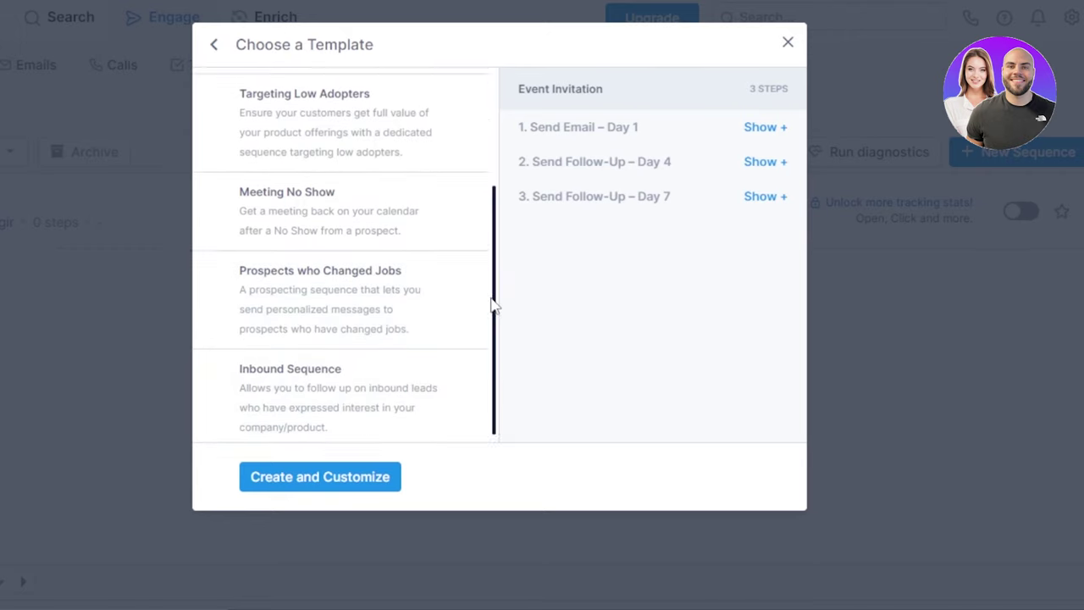
pyautogui.moveTo(494, 303); pyautogui.dragTo(494, 134)
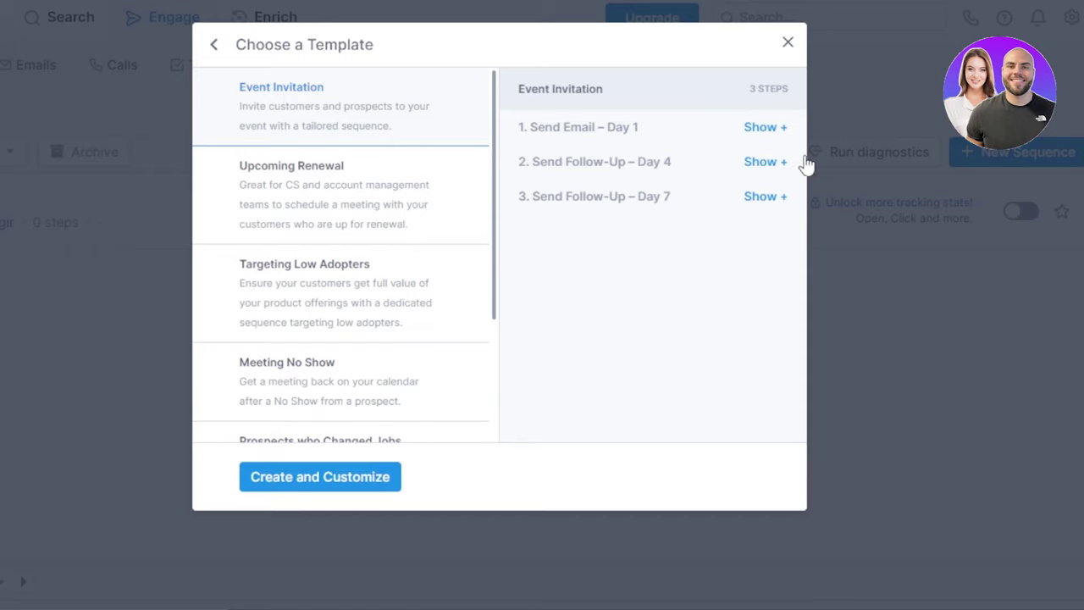
pyautogui.click(774, 167)
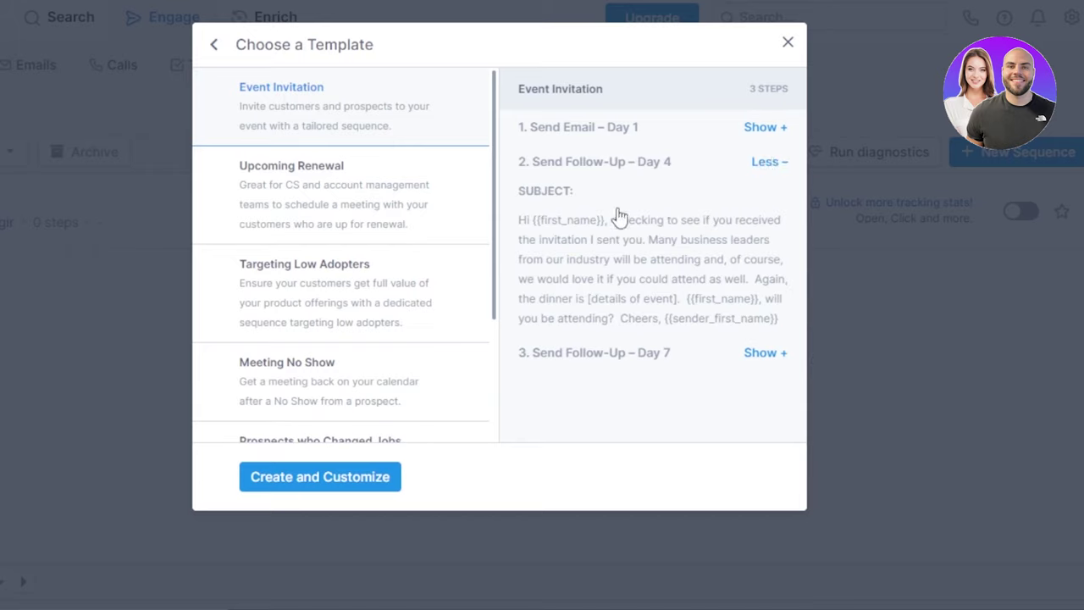
pyautogui.click(767, 165)
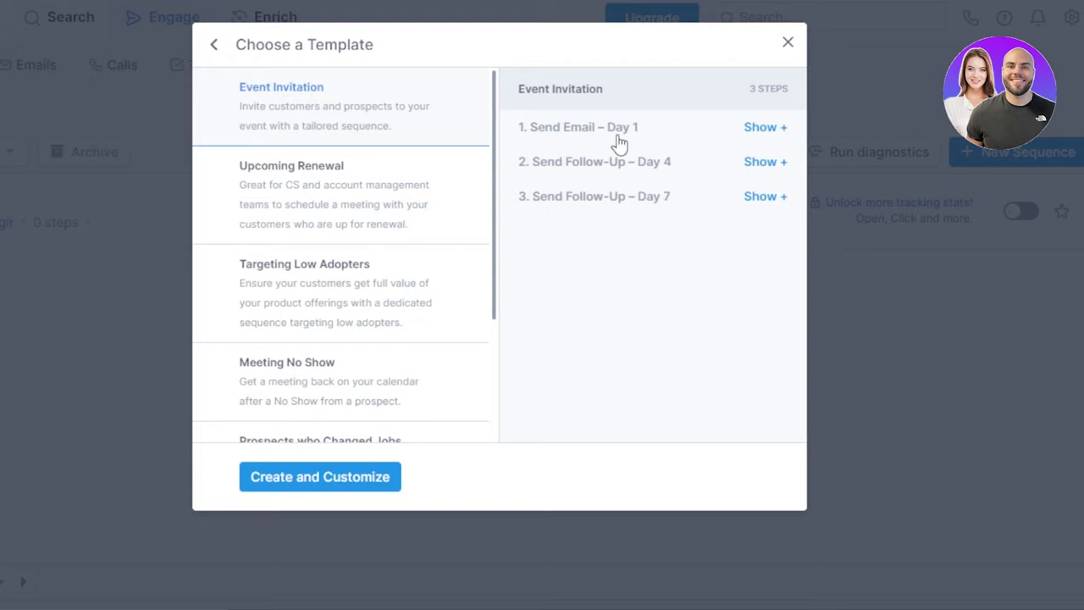
pyautogui.click(302, 479)
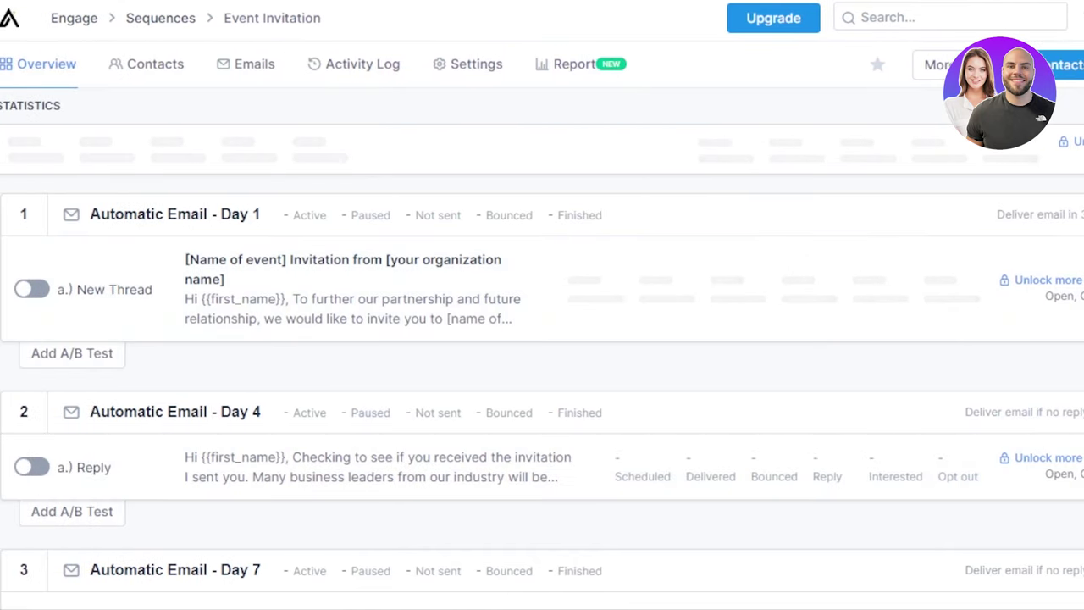
pyautogui.scroll(-2, 22, 264)
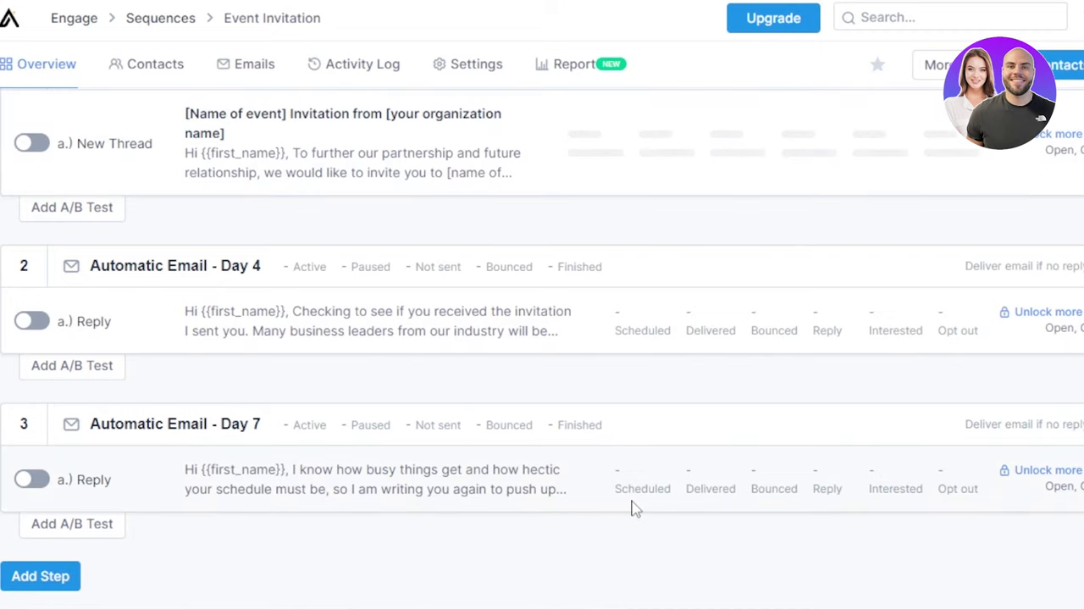
pyautogui.scroll(2, 543, 339)
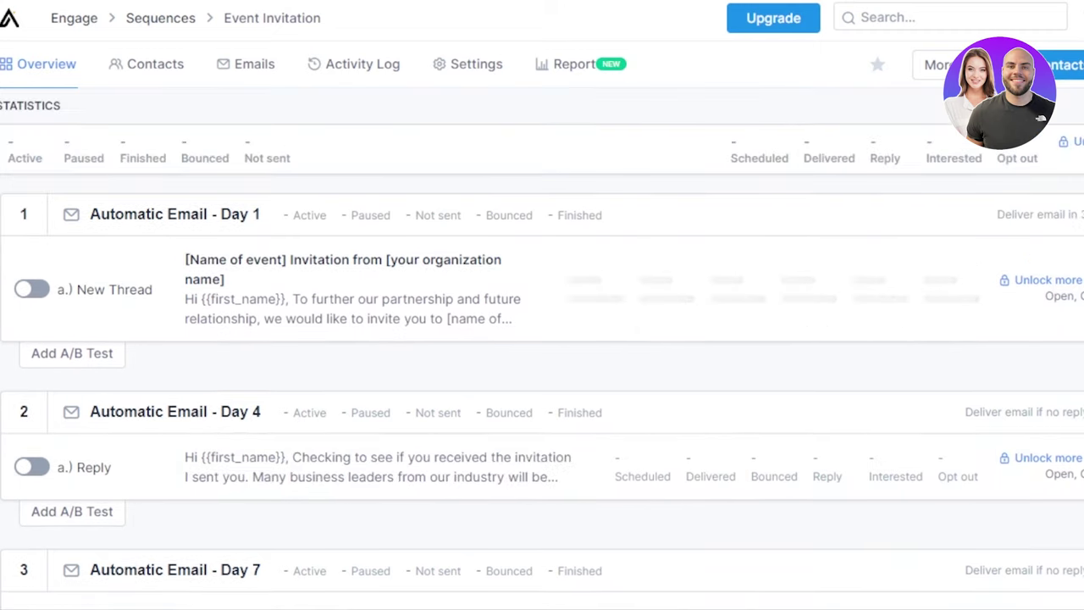
pyautogui.scroll(-1, 542, 338)
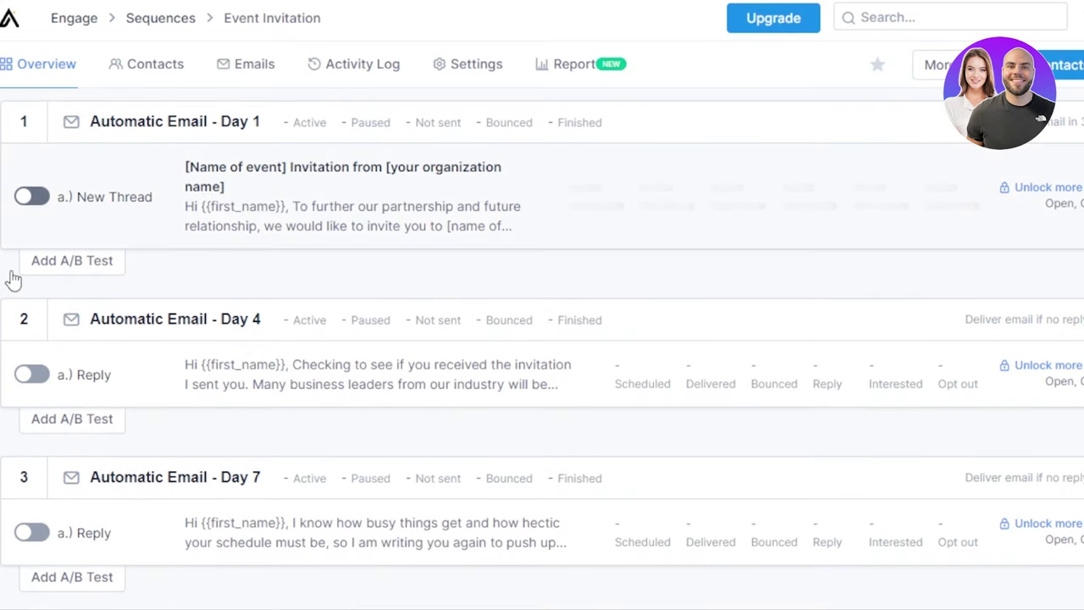
pyautogui.scroll(-1, 752, 372)
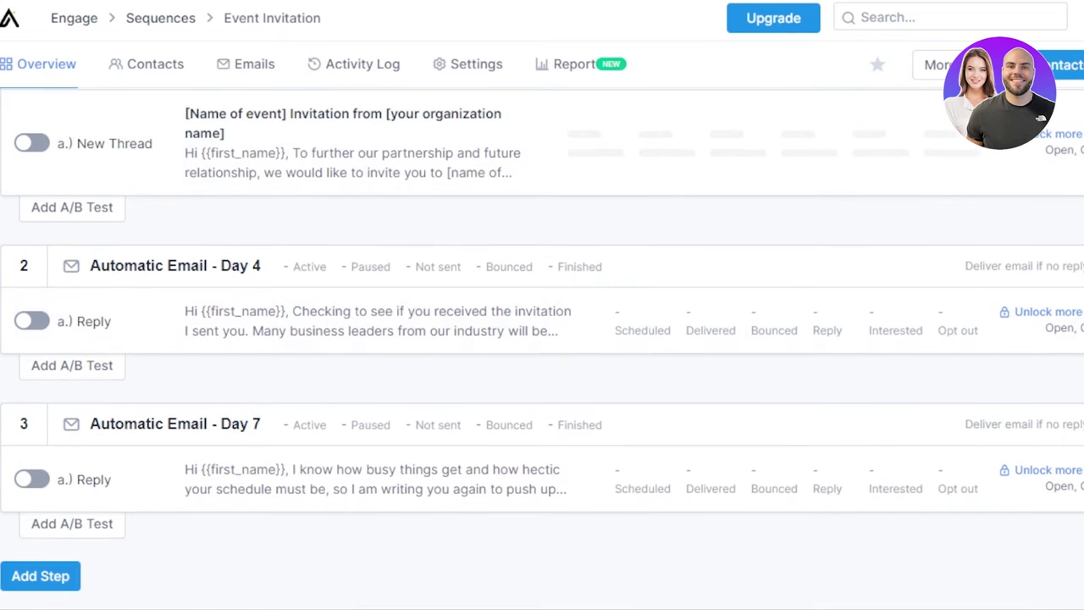
# Step: Add an automatic email step that waits 1 day after Day 7, making it Day 8
pyautogui.click(42, 579)
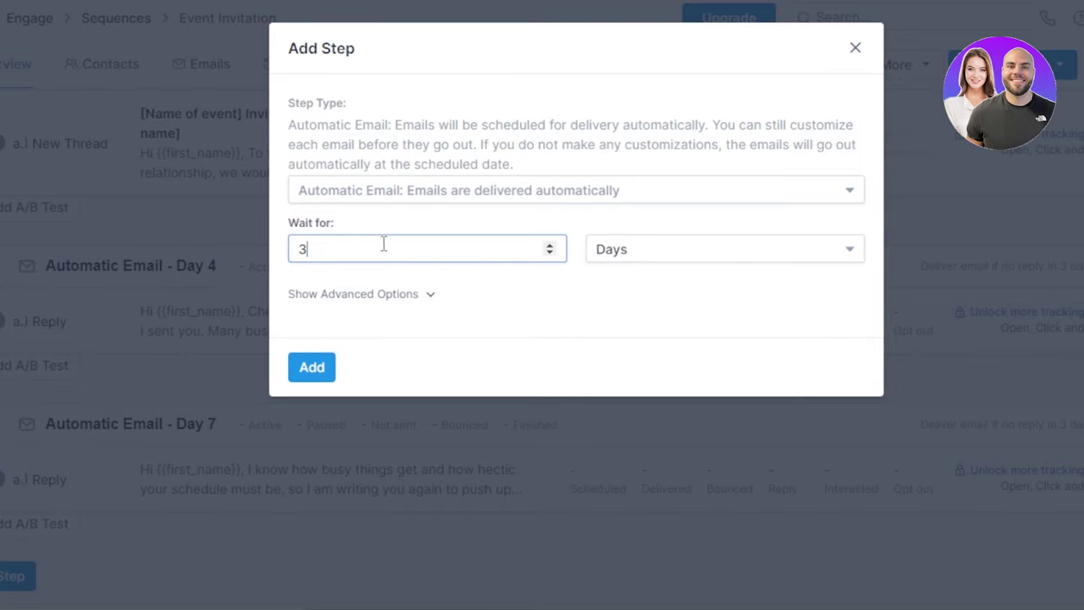
pyautogui.click(549, 254)
pyautogui.click(549, 254)
pyautogui.click(319, 375)
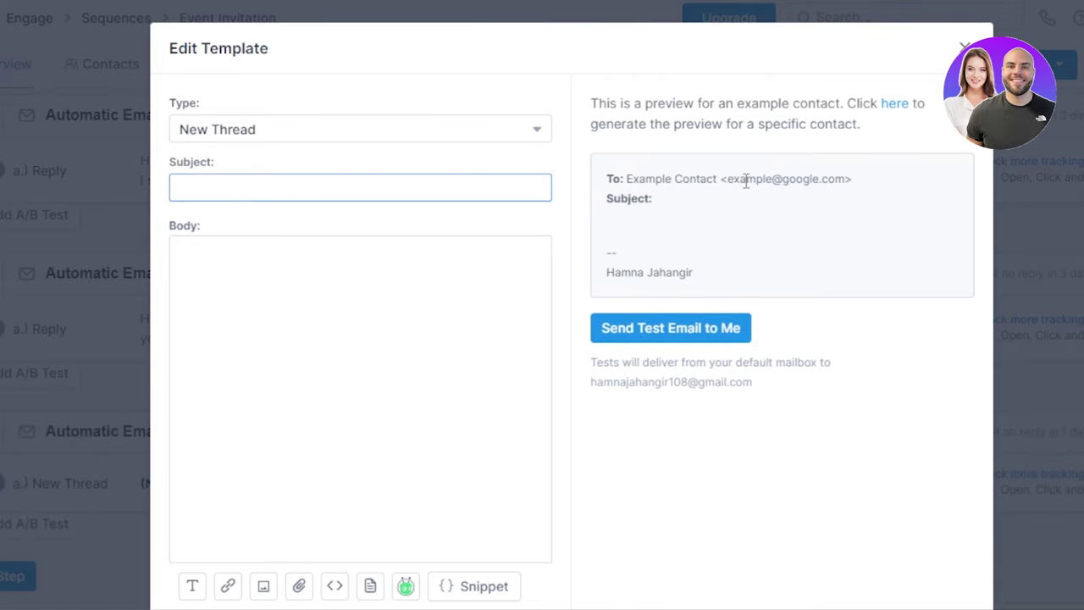
pyautogui.click(965, 45)
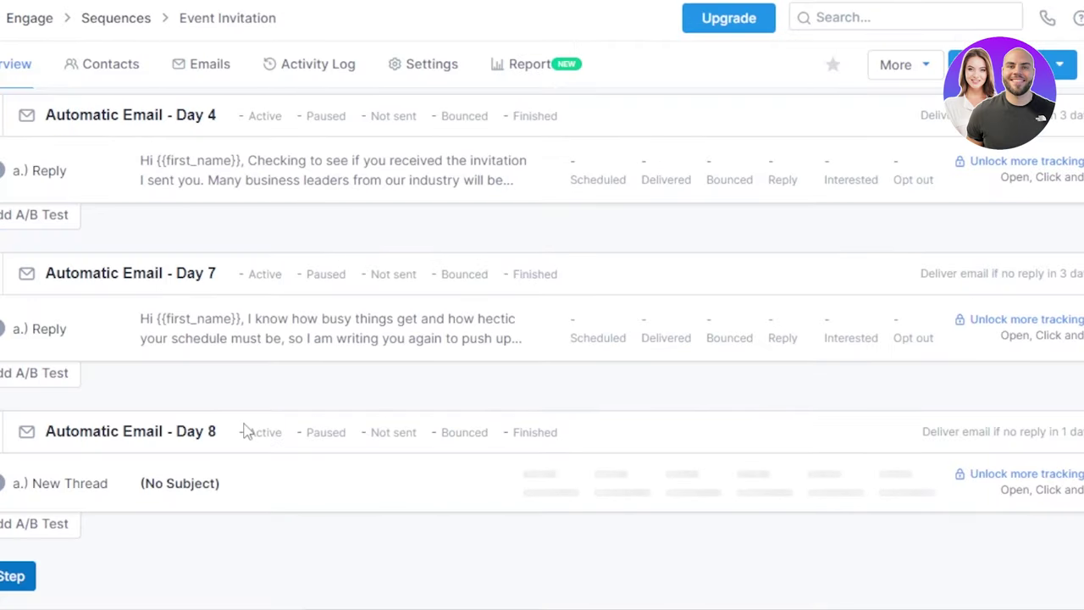
# Step: Open the Day 7 email, select part of its body, and close it unchanged
pyautogui.click(444, 322)
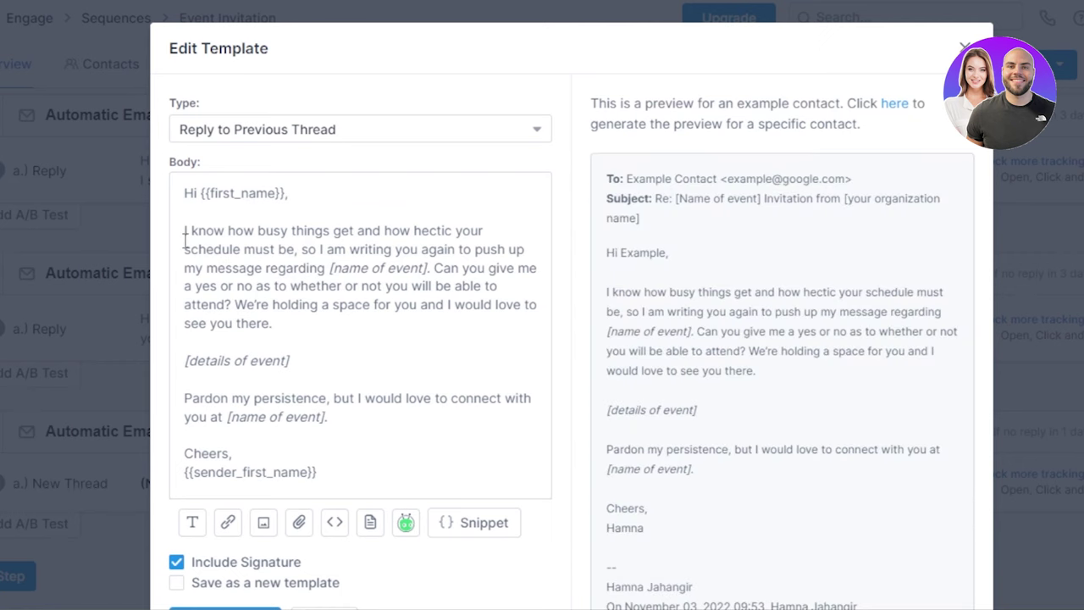
pyautogui.moveTo(184, 249); pyautogui.dragTo(322, 448)
pyautogui.click(304, 306)
pyautogui.press('Escape')
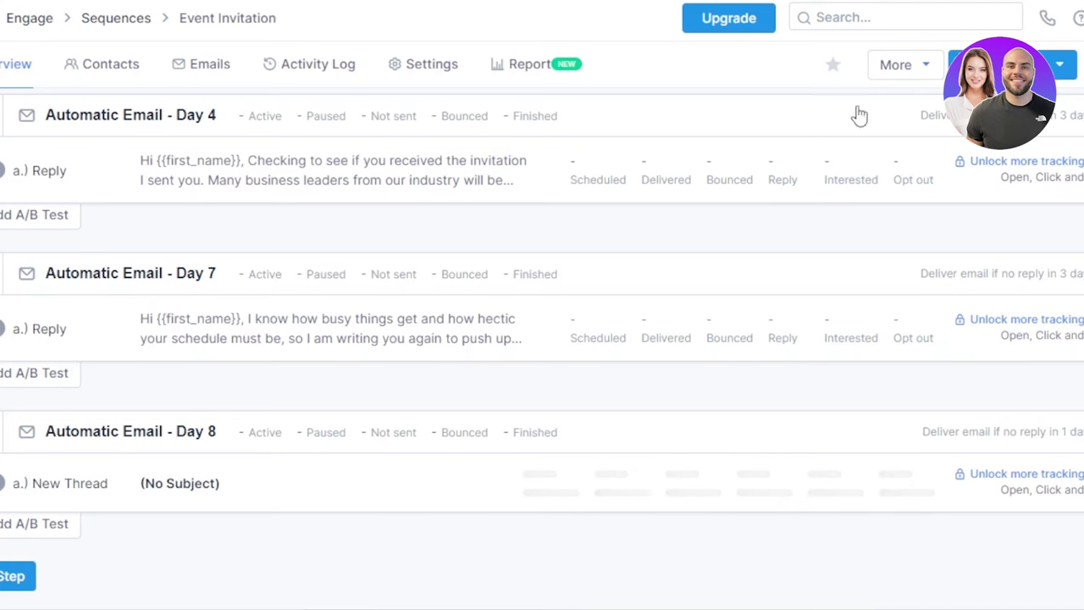
pyautogui.scroll(4, 90, 181)
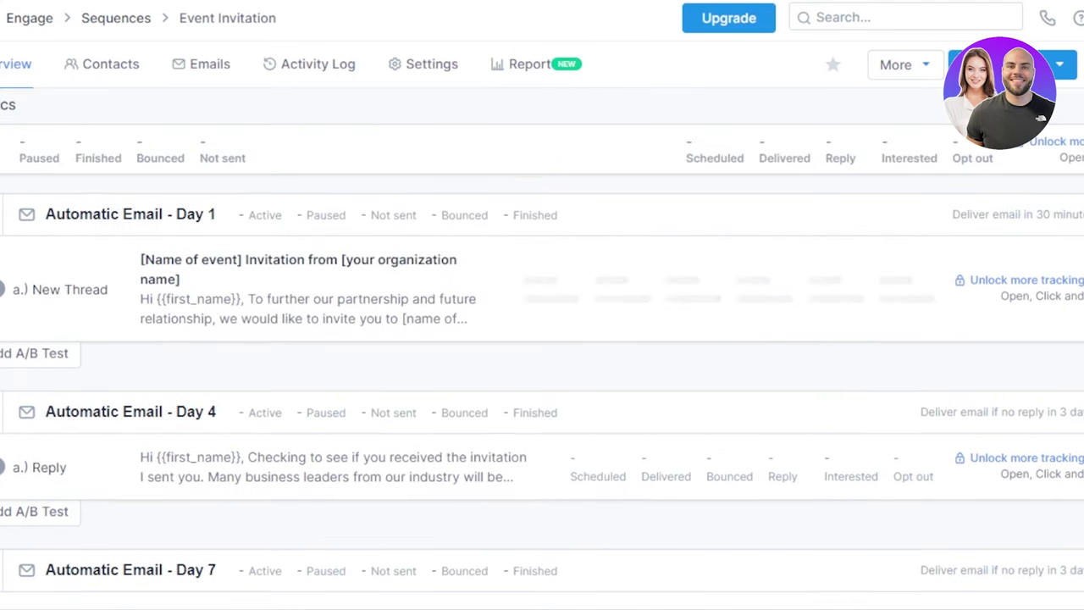